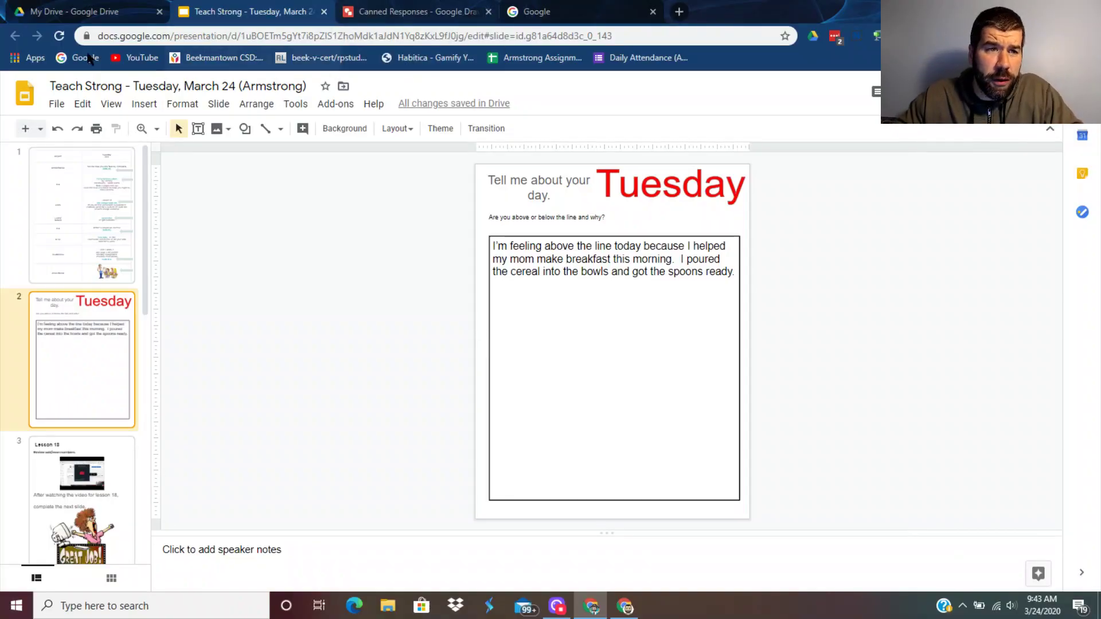
From My Drive, bring up the Canned Responses drawing of speech-bubble reaction images.
click(86, 11)
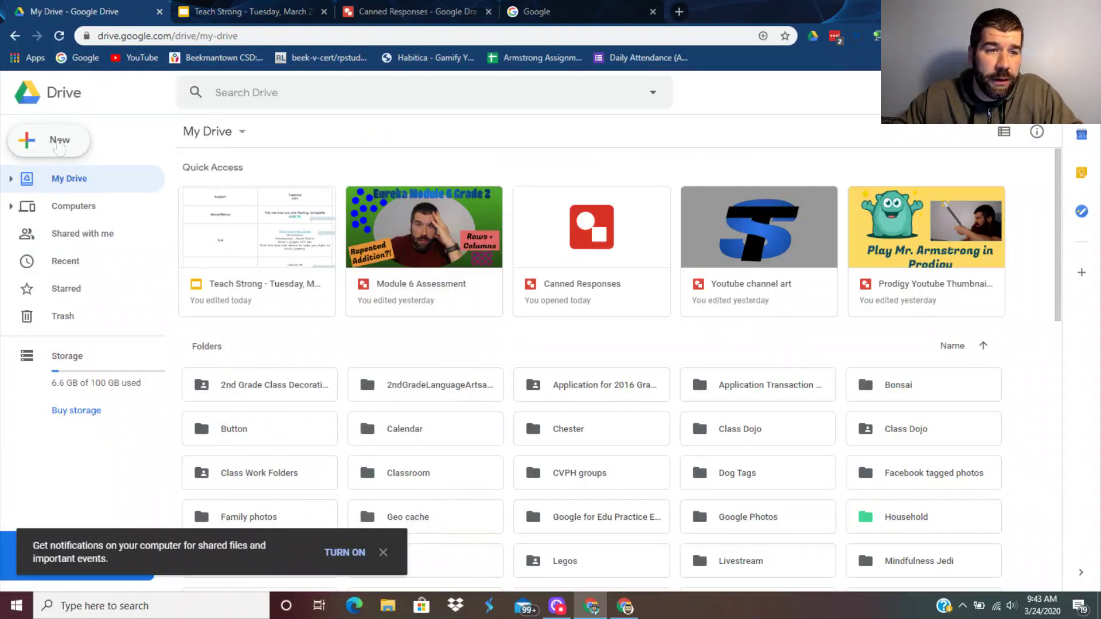
click(59, 146)
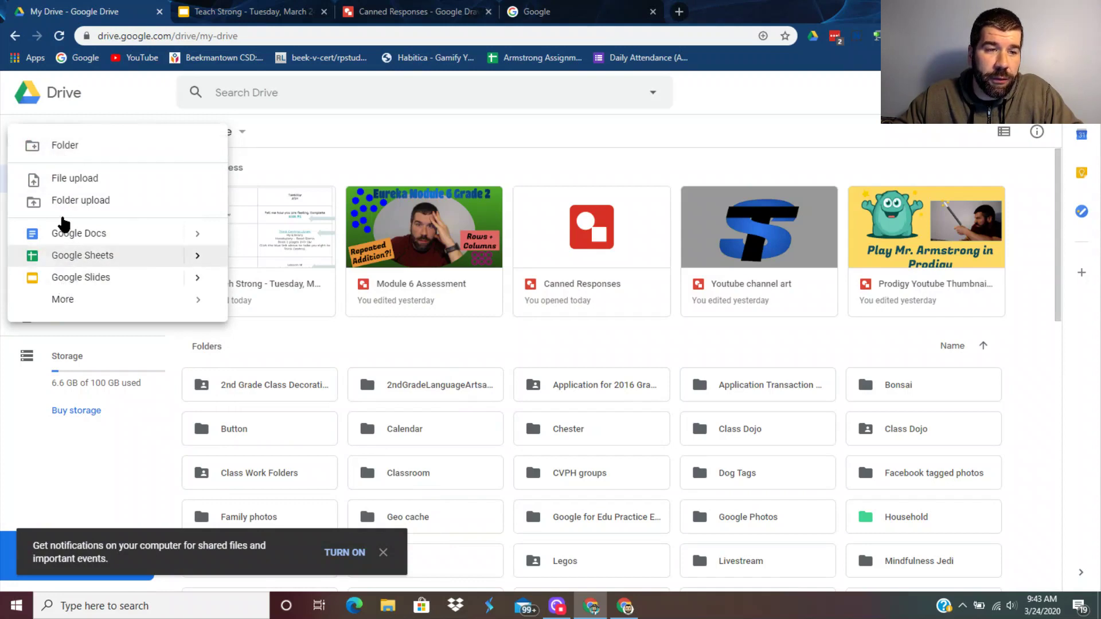
mouse_move(87, 301)
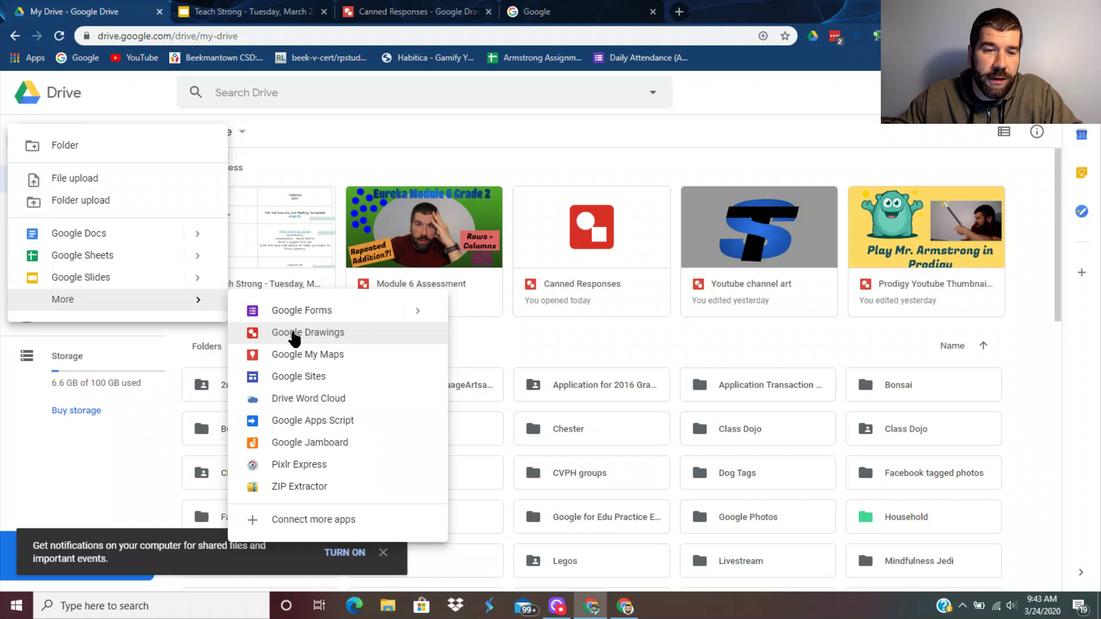
click(439, 8)
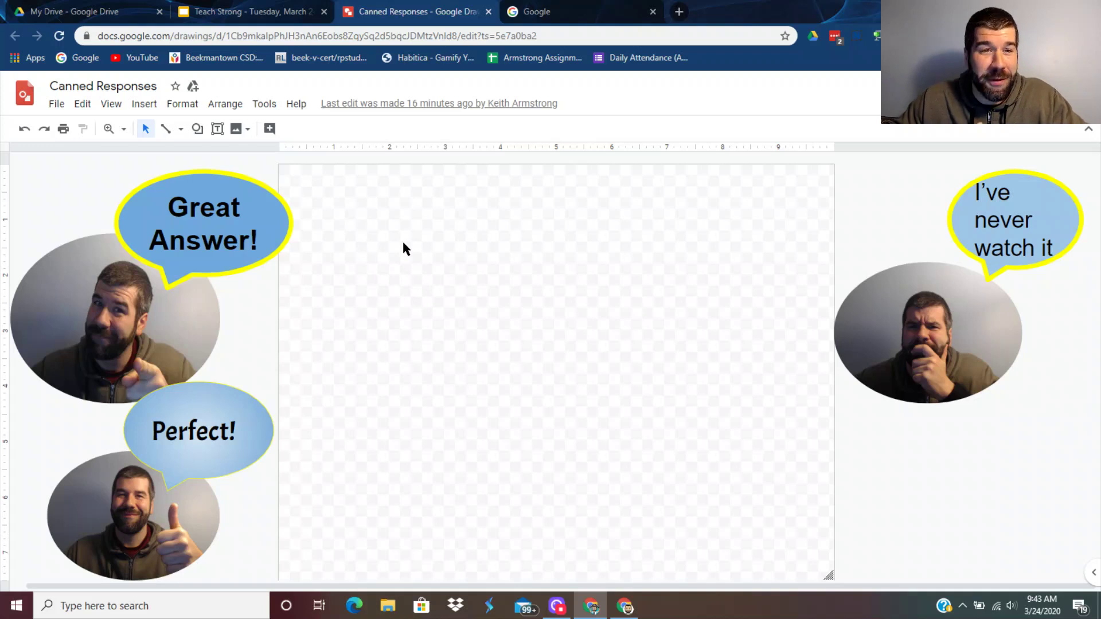
click(250, 14)
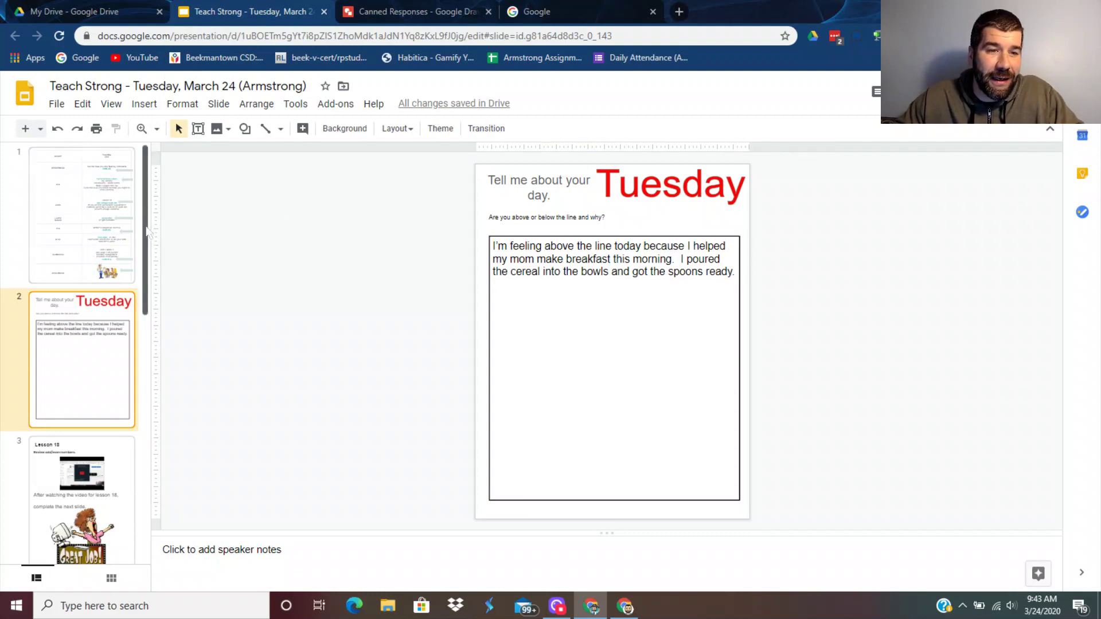
drag(144, 236, 145, 203)
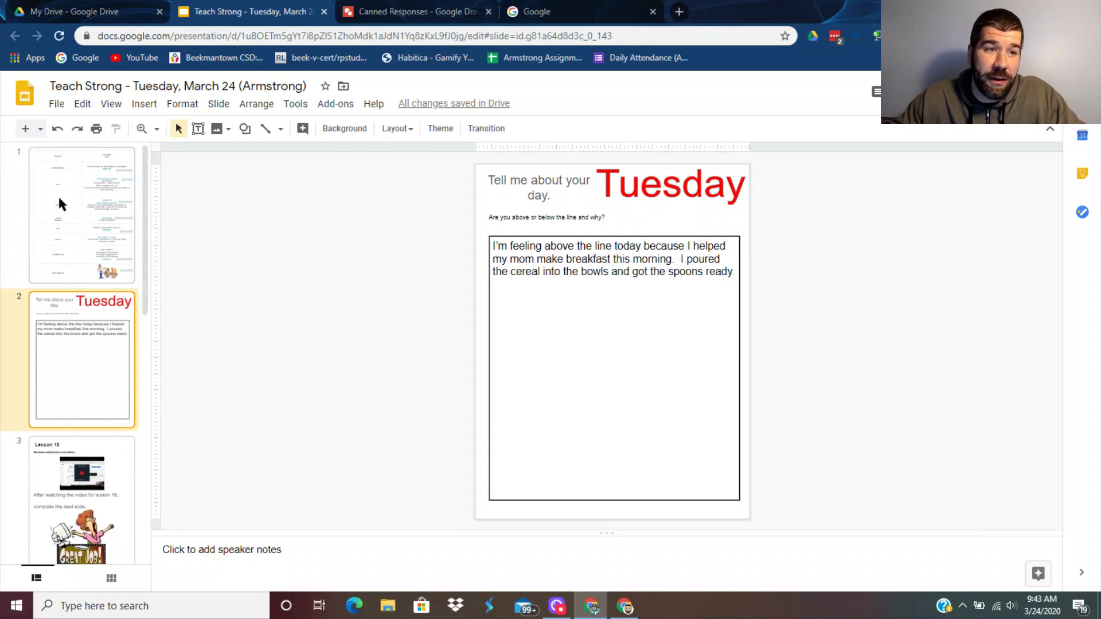
scroll(80, 302, down, 10)
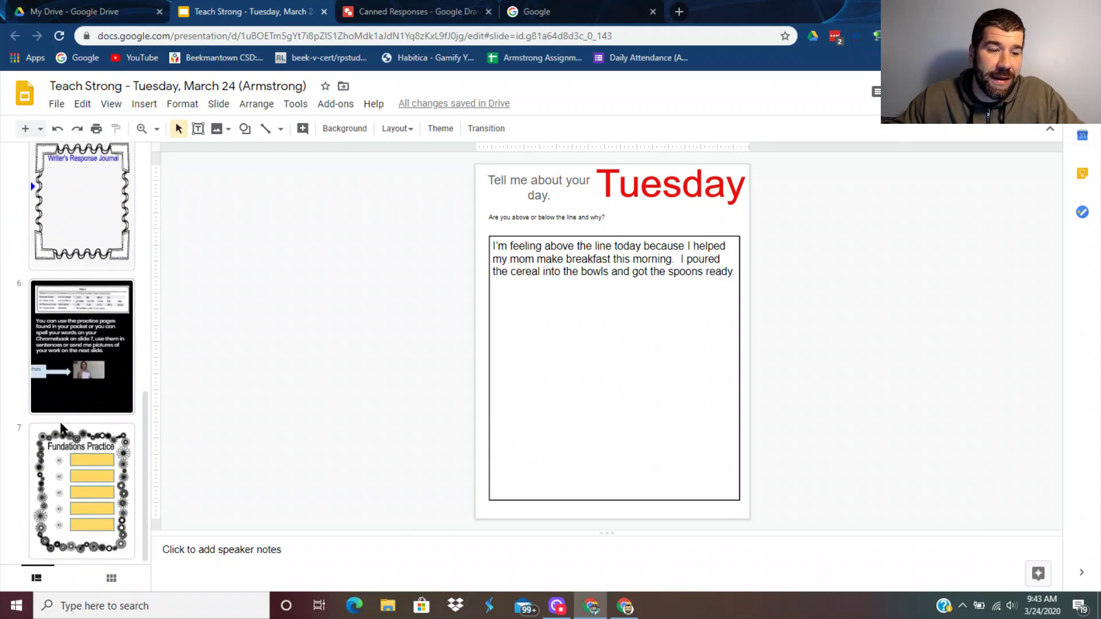
scroll(76, 436, up, 10)
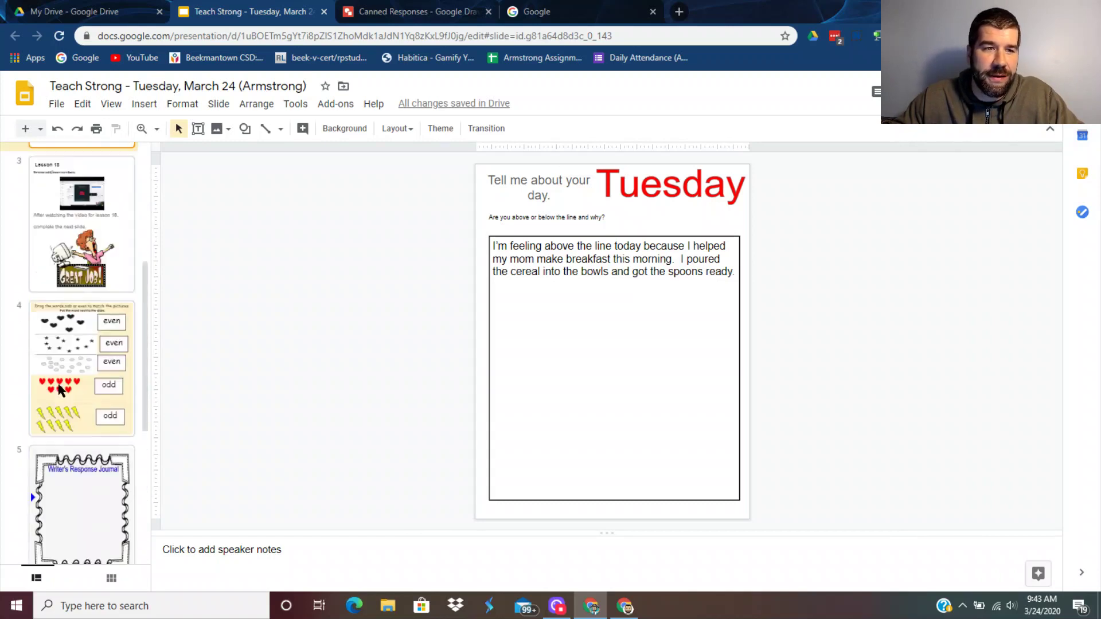
scroll(61, 386, up, 2)
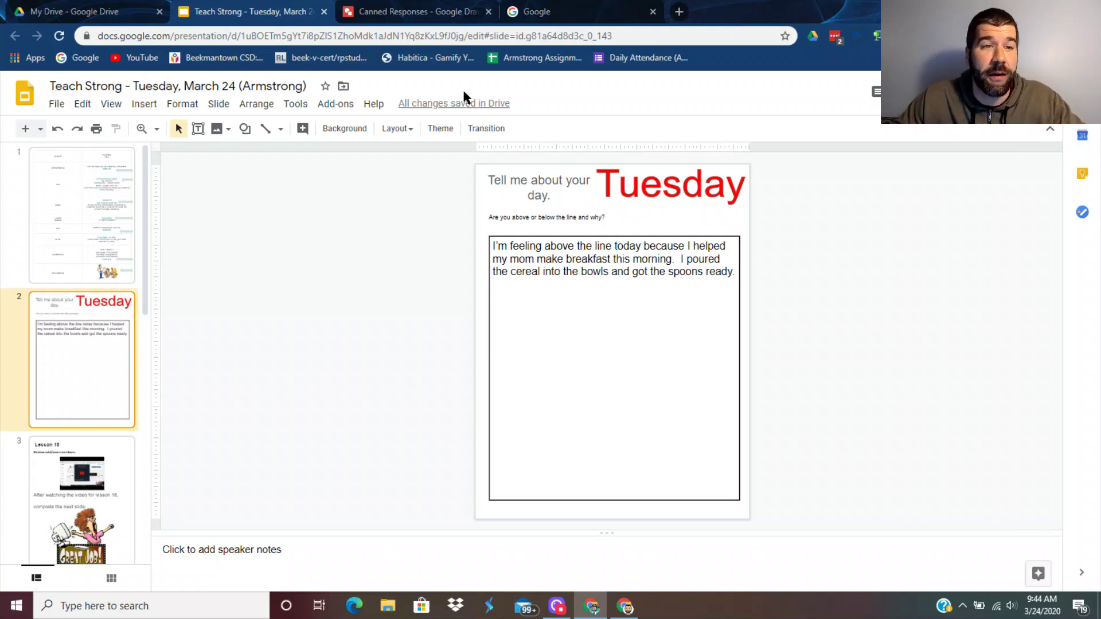
Copy the Great Answer photo-and-bubble group, then return to the Teach Strong deck.
click(444, 13)
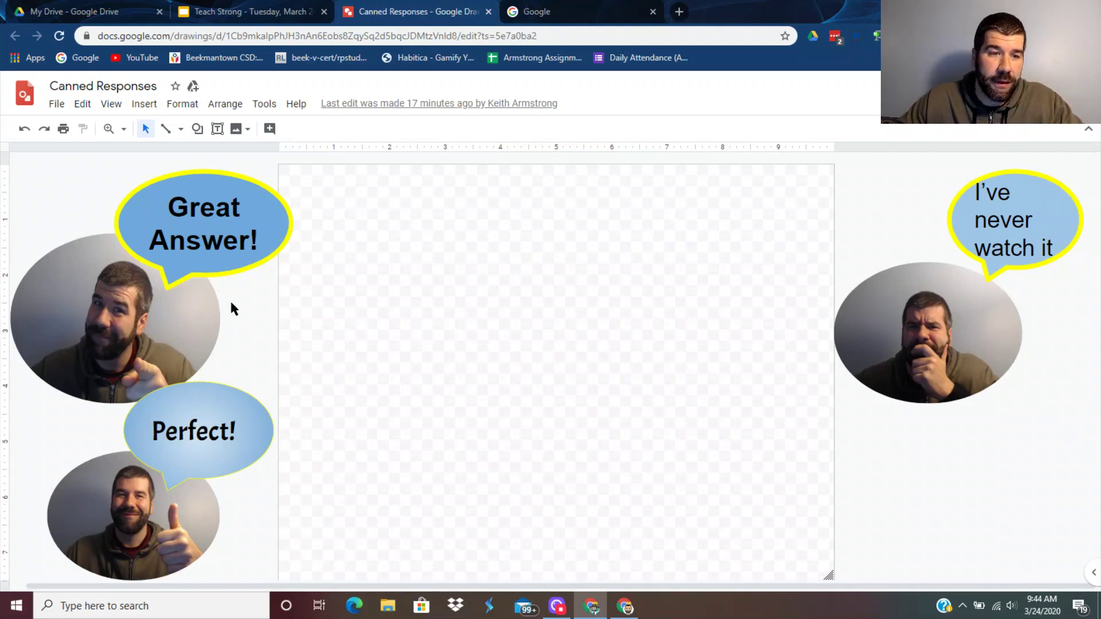
click(197, 290)
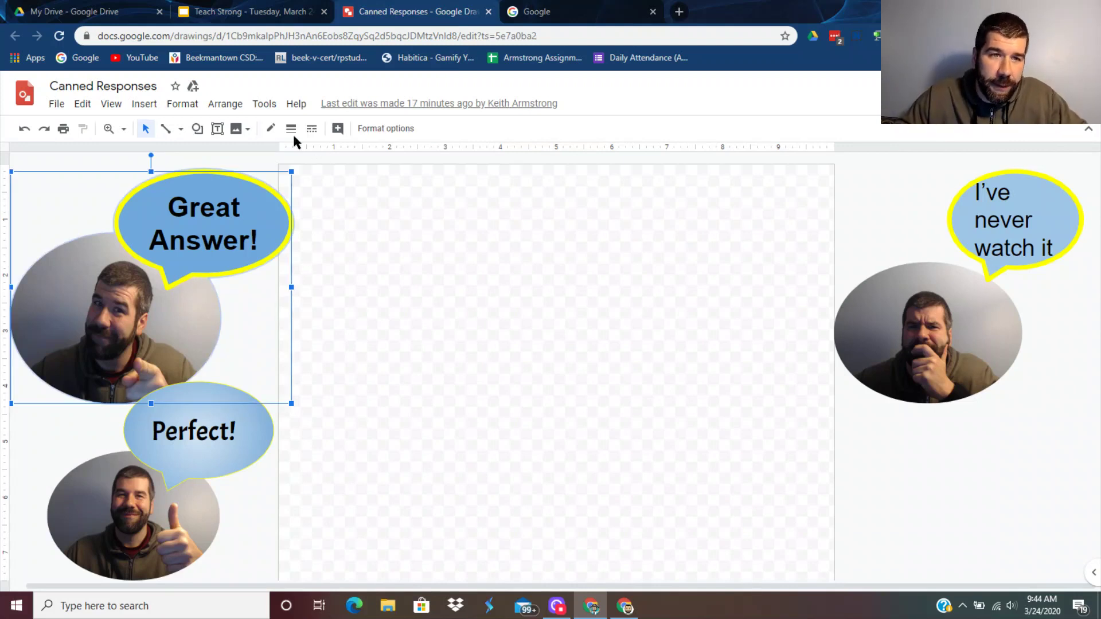
click(276, 12)
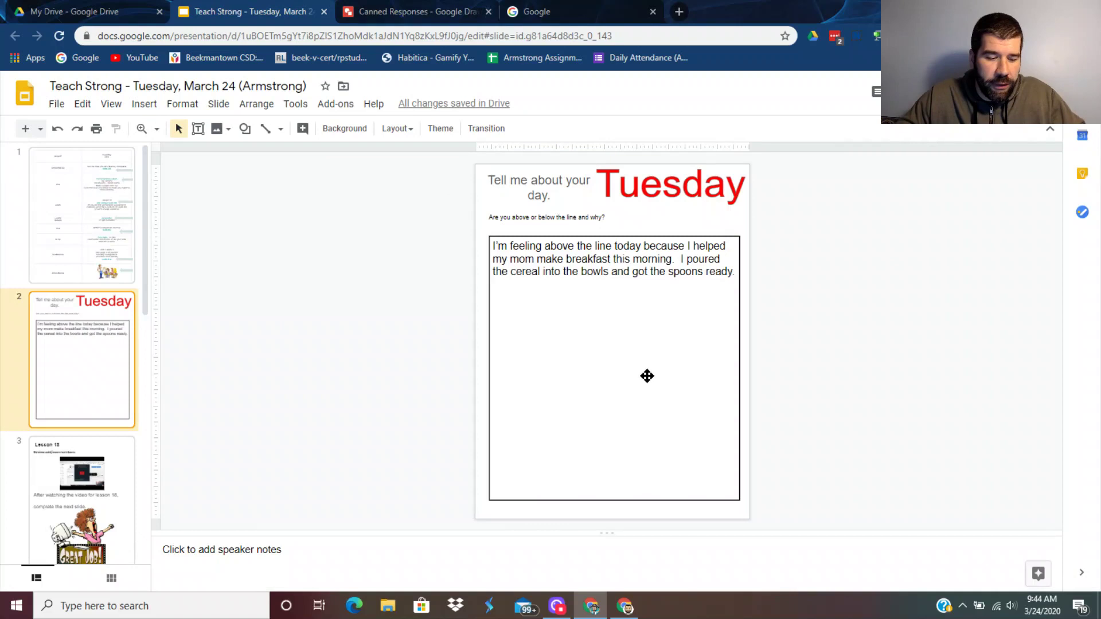
Paste the Great Answer group onto slide 2 and drag it into the student's answer box.
key(ctrl+v)
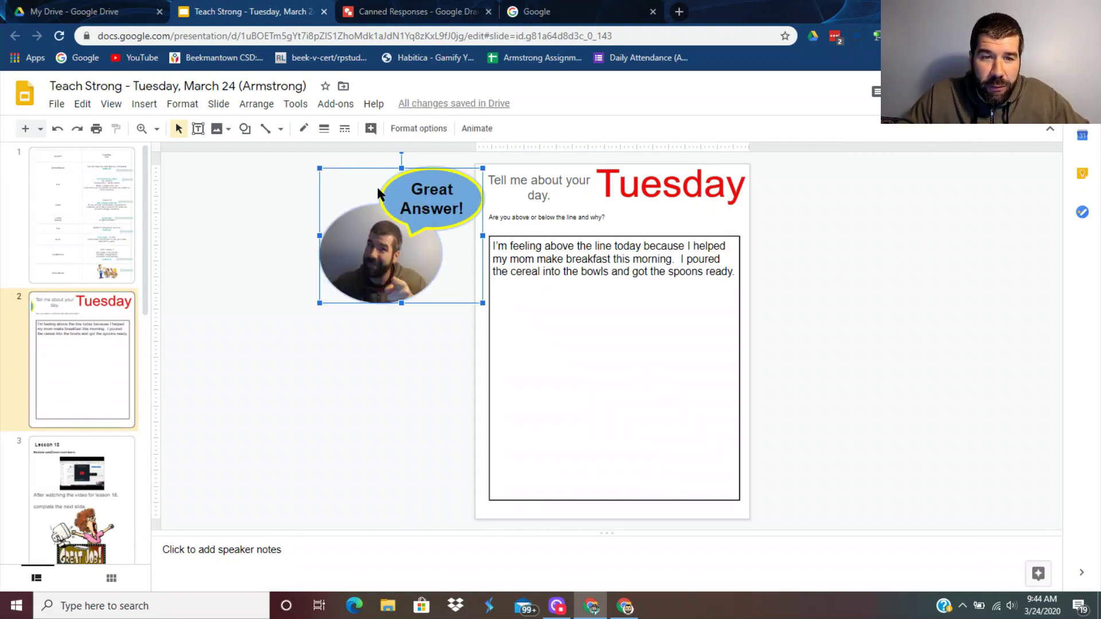
drag(379, 190, 349, 188)
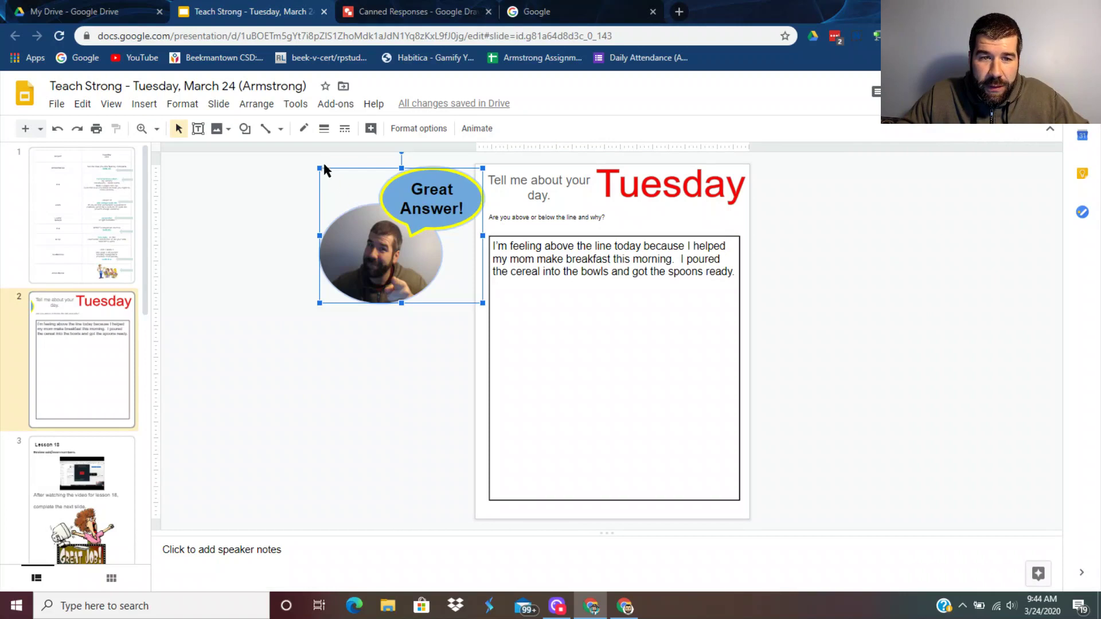
drag(427, 270, 653, 431)
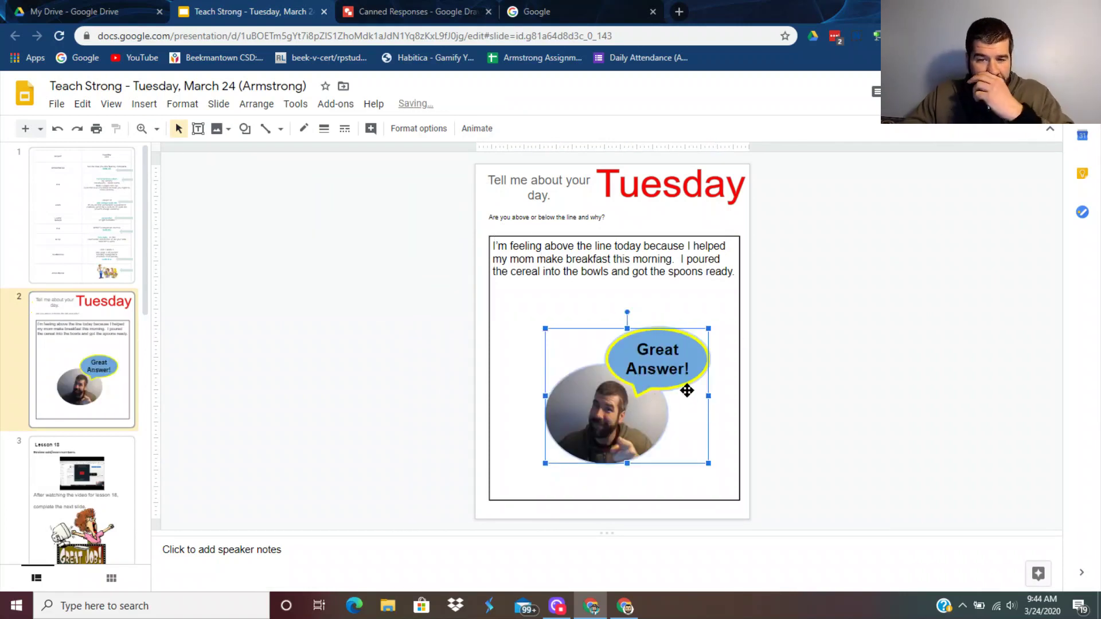
click(682, 370)
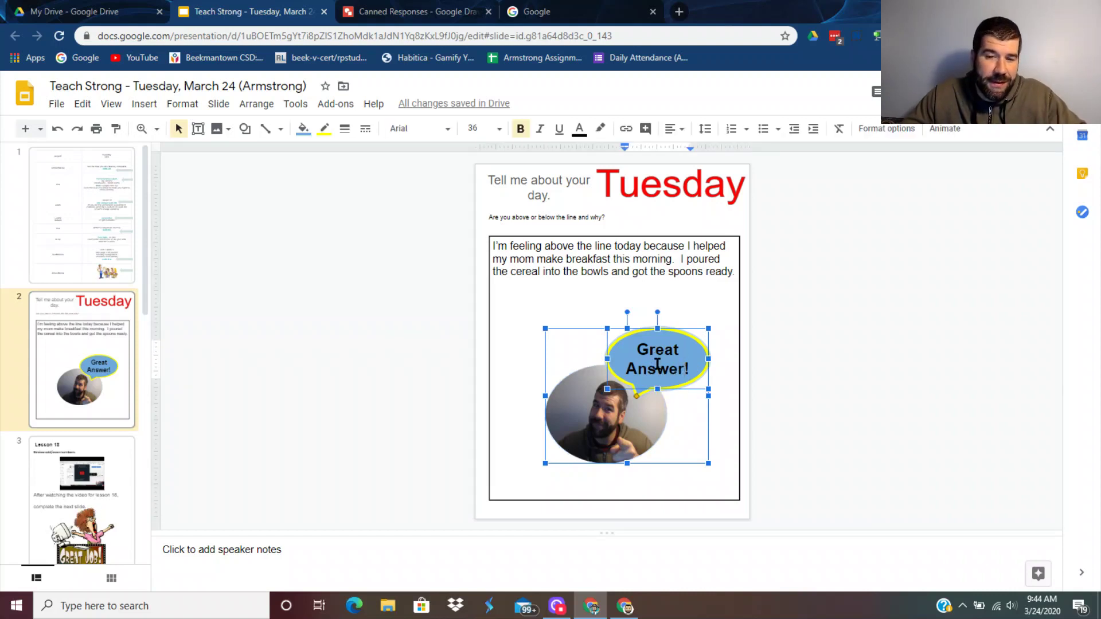
click(724, 404)
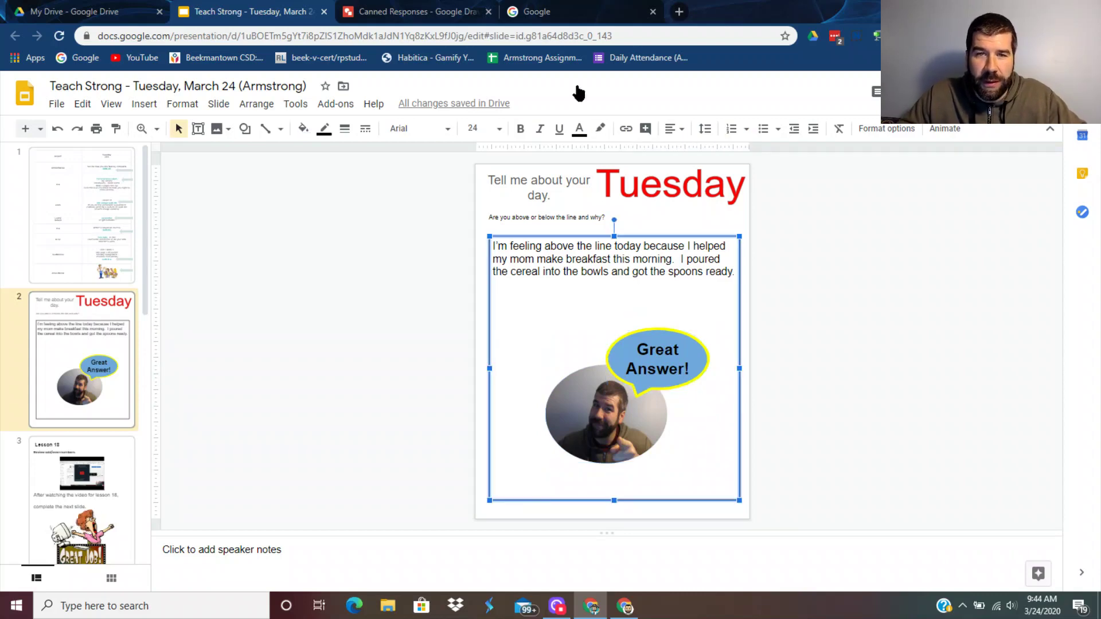
click(443, 16)
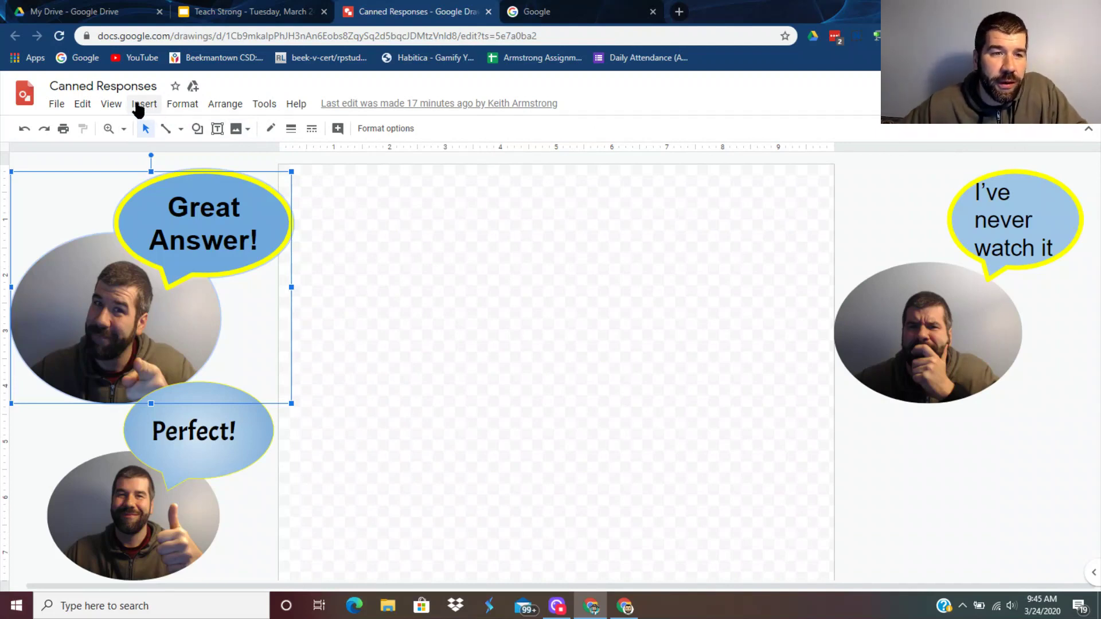
click(145, 104)
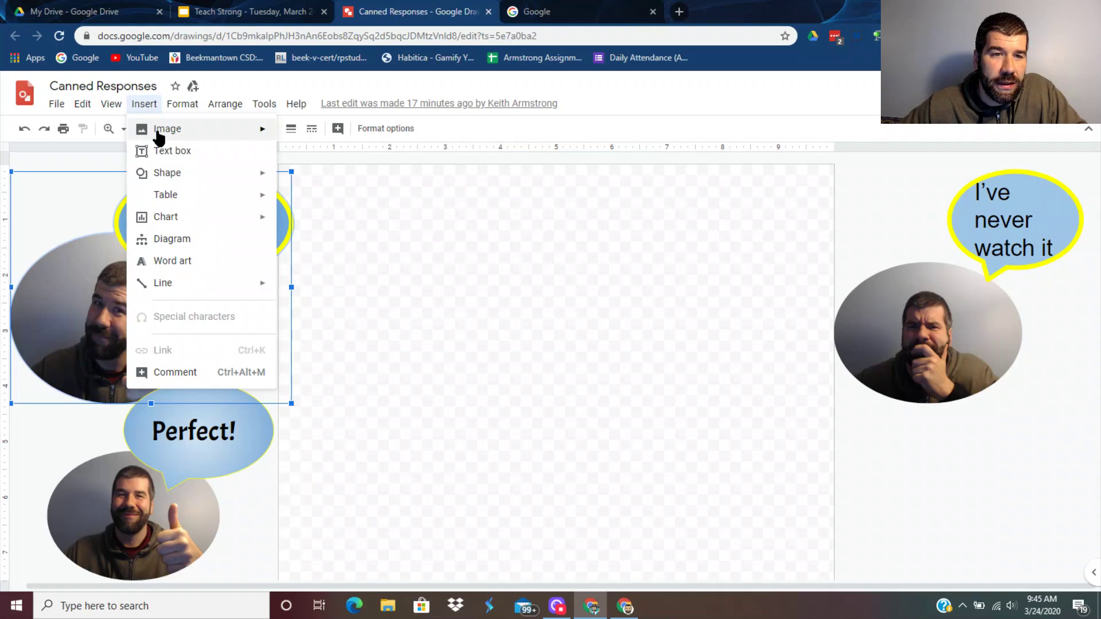
mouse_move(153, 130)
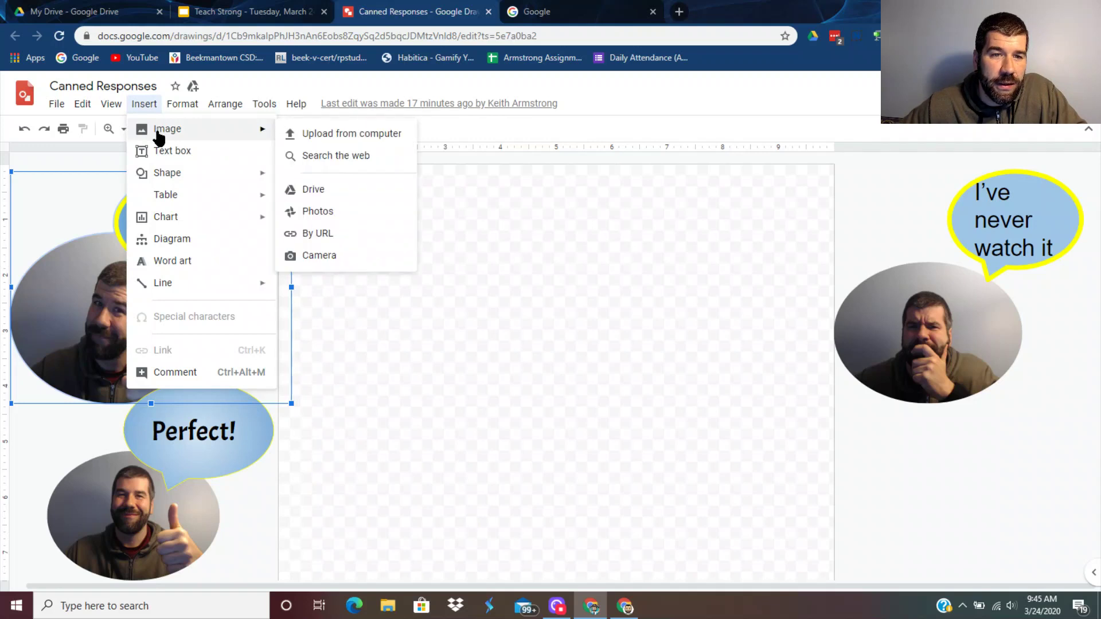
click(319, 255)
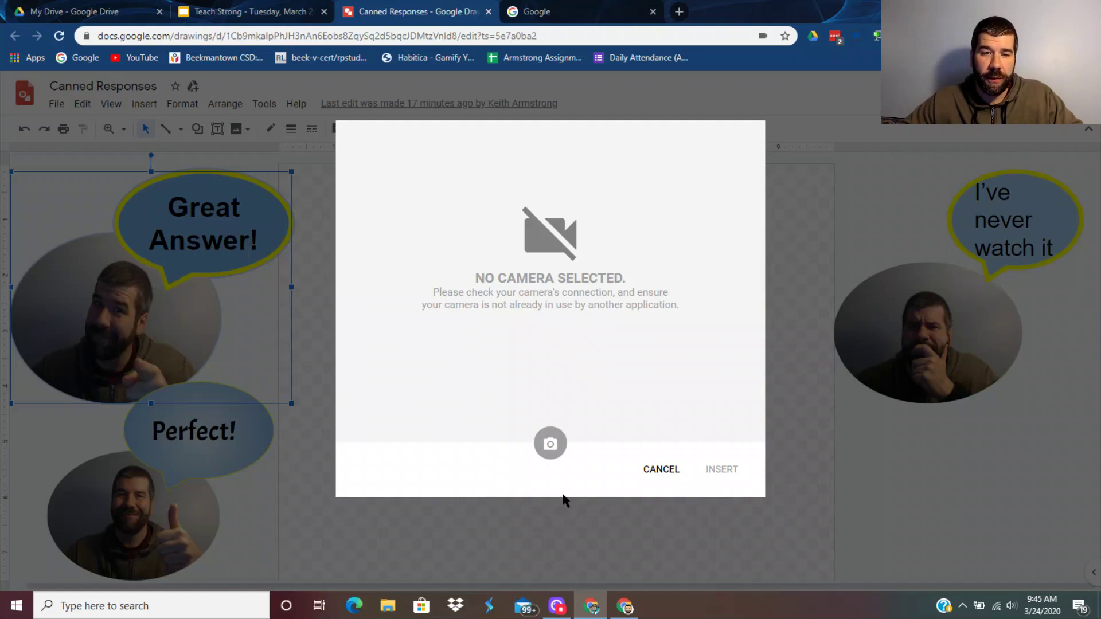
click(658, 472)
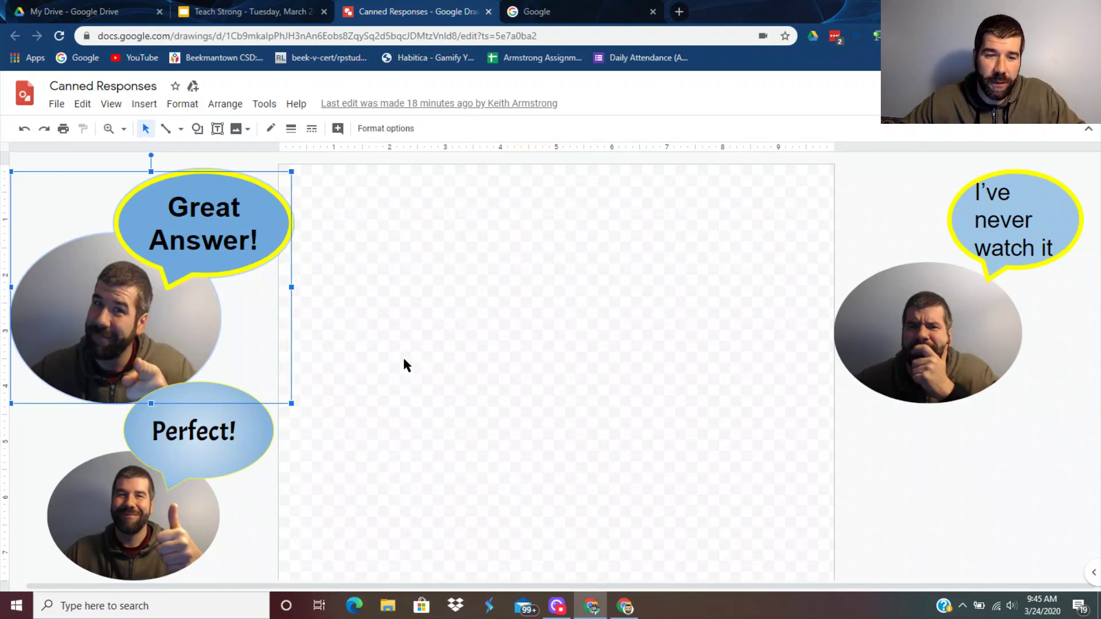
Ungroup the 'I've never watch it' group and move its oval face photo to the canvas centre.
click(860, 315)
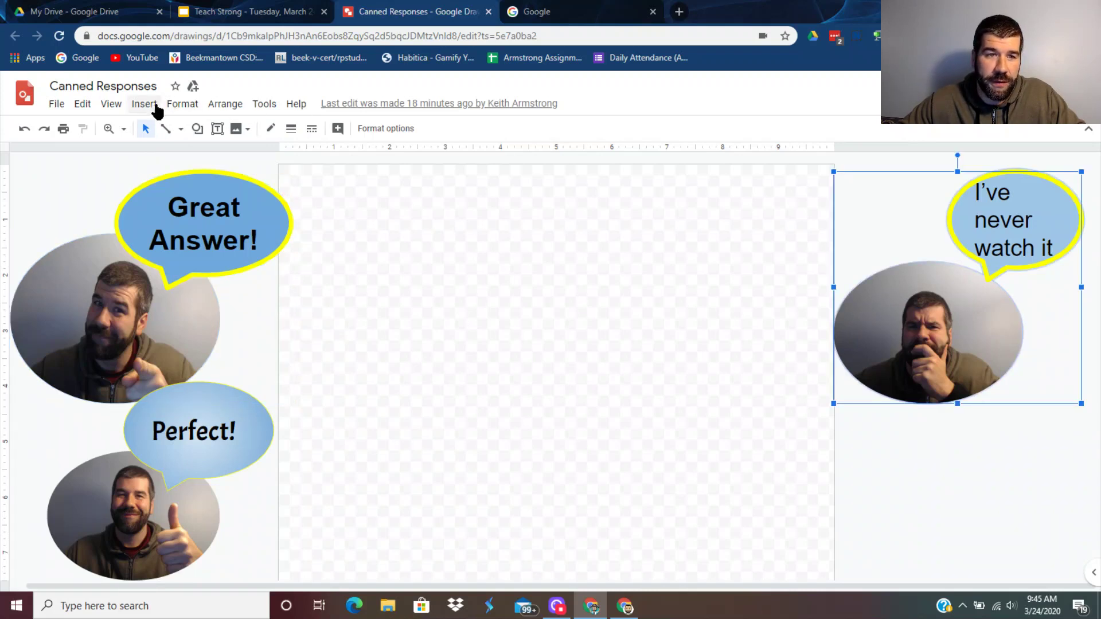
click(176, 107)
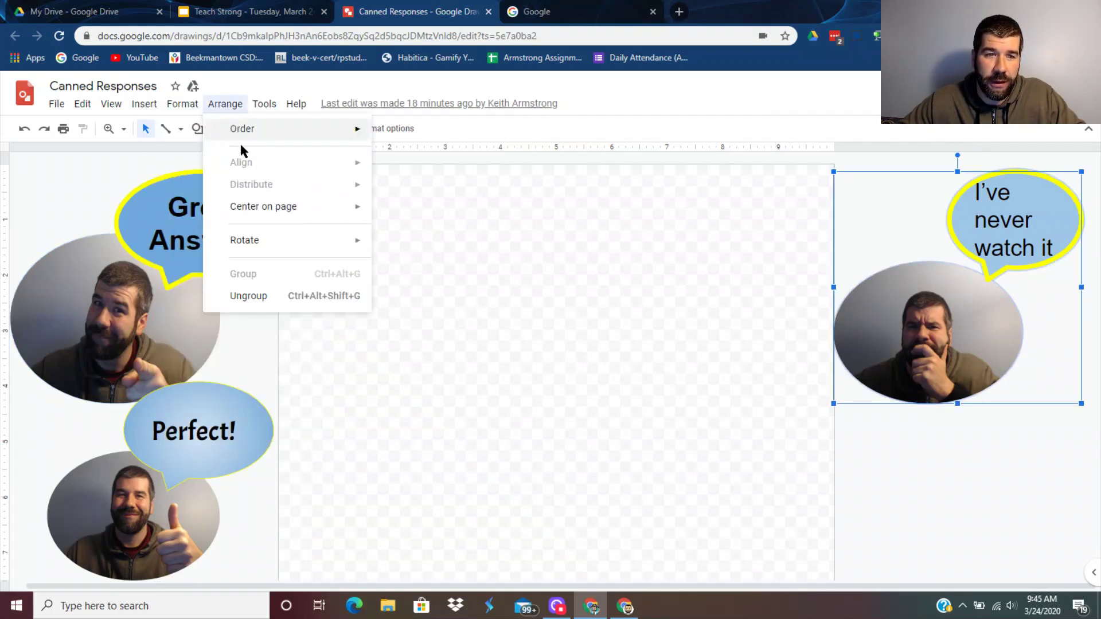
click(265, 297)
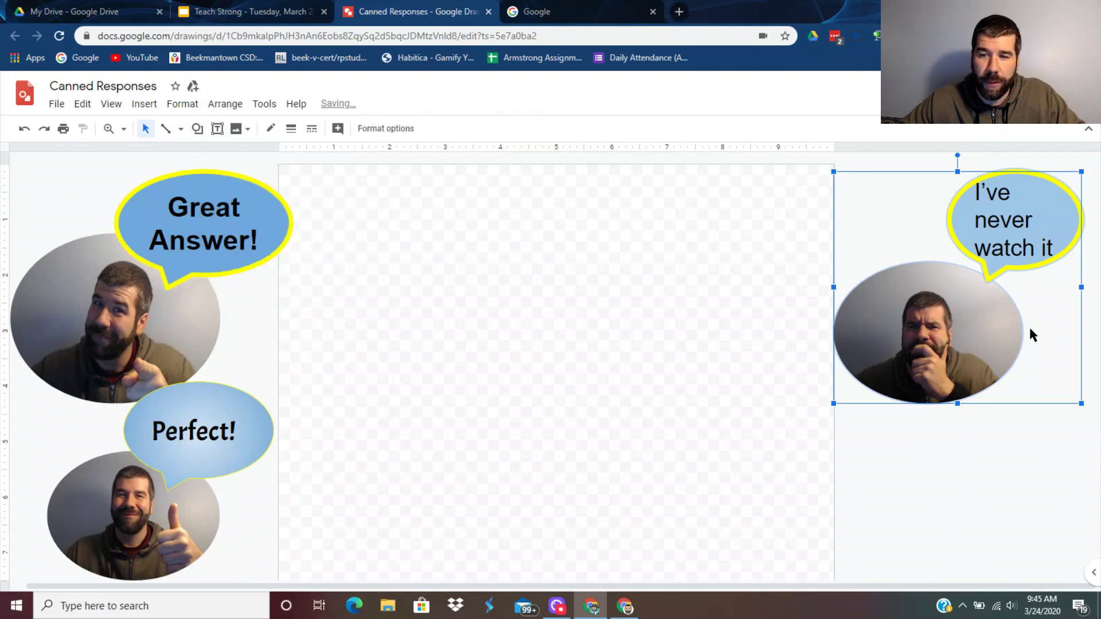
click(859, 462)
click(862, 382)
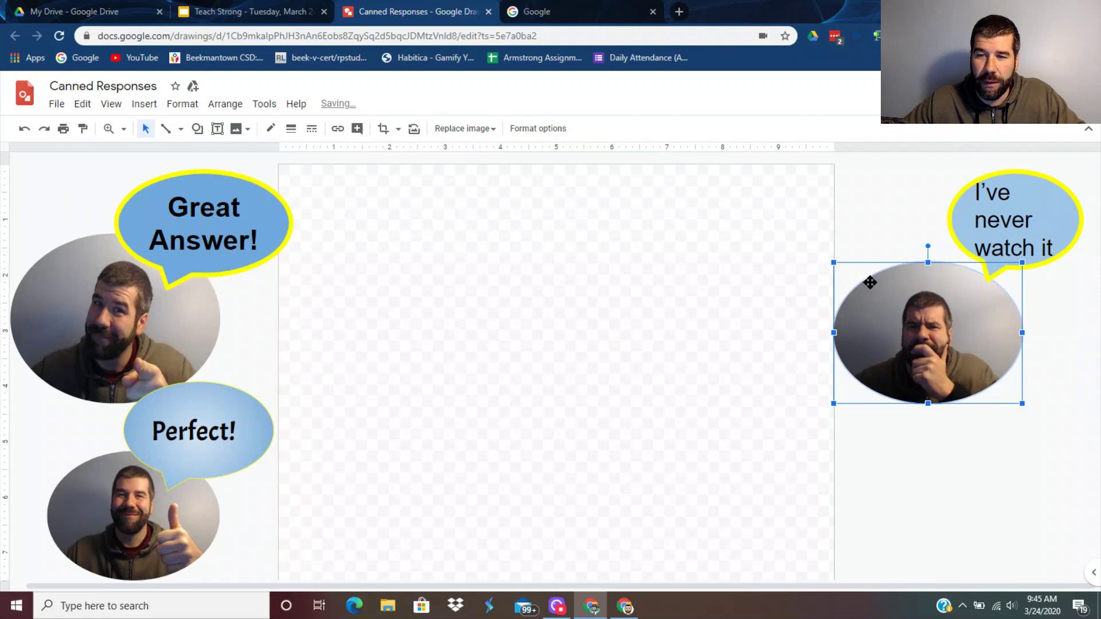
mouse_move(870, 282)
mouse_down()
mouse_move(459, 310)
mouse_move(499, 297)
mouse_up()
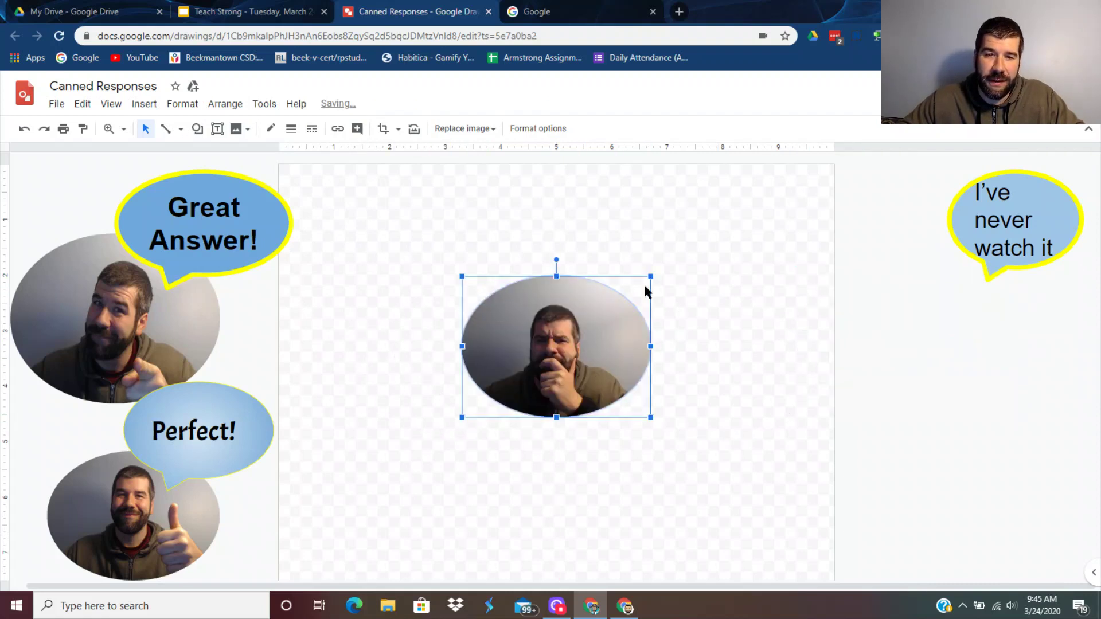
double_click(563, 286)
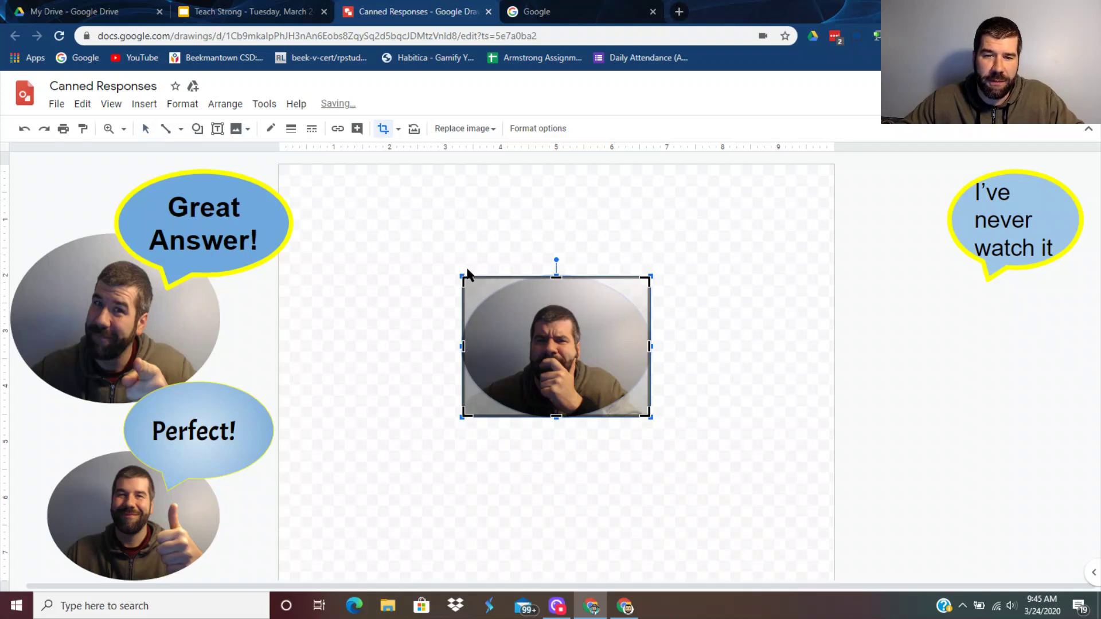
click(398, 129)
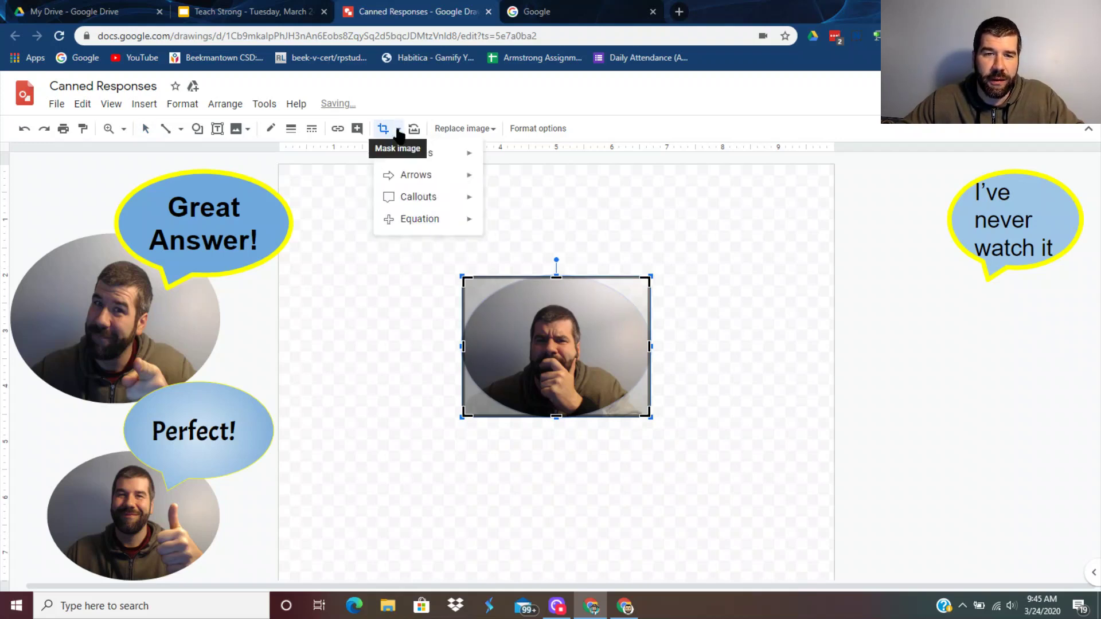
mouse_move(401, 160)
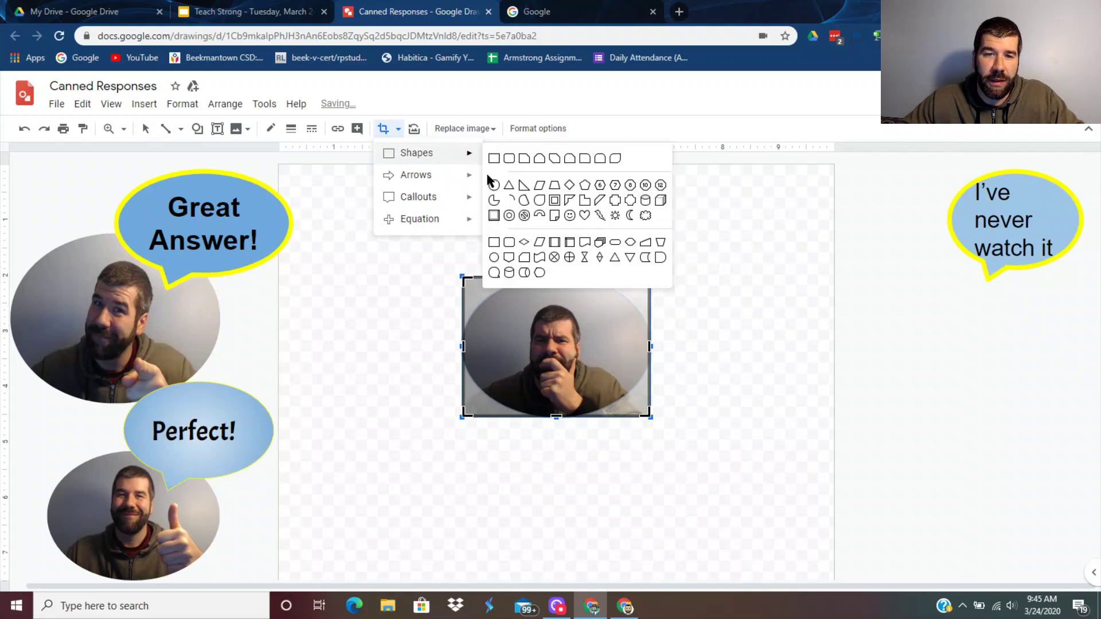
click(493, 201)
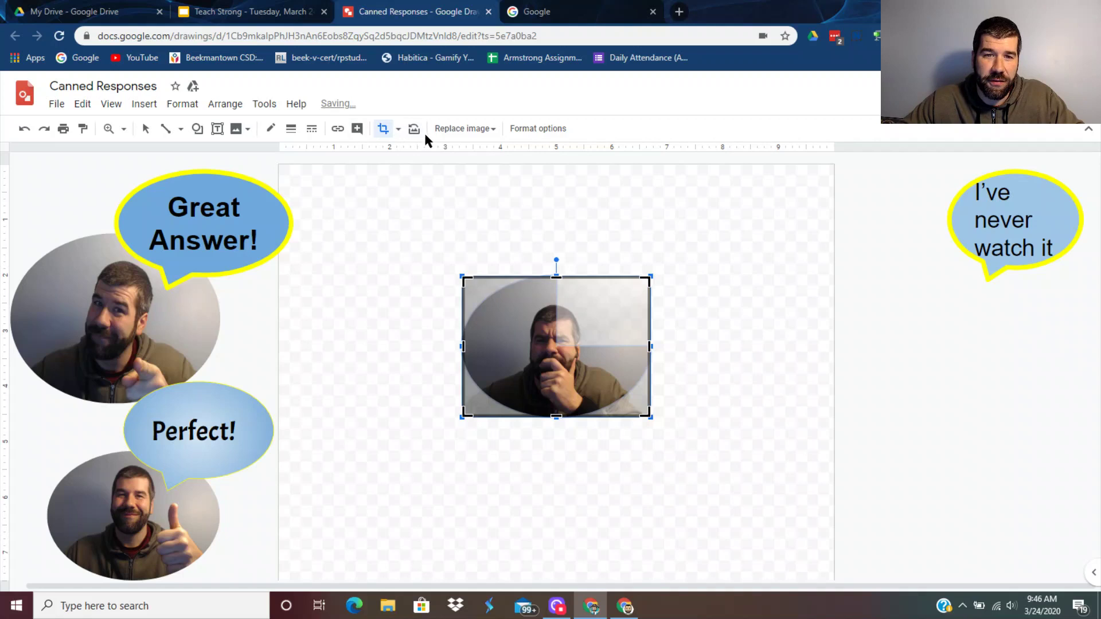
click(397, 129)
mouse_move(415, 156)
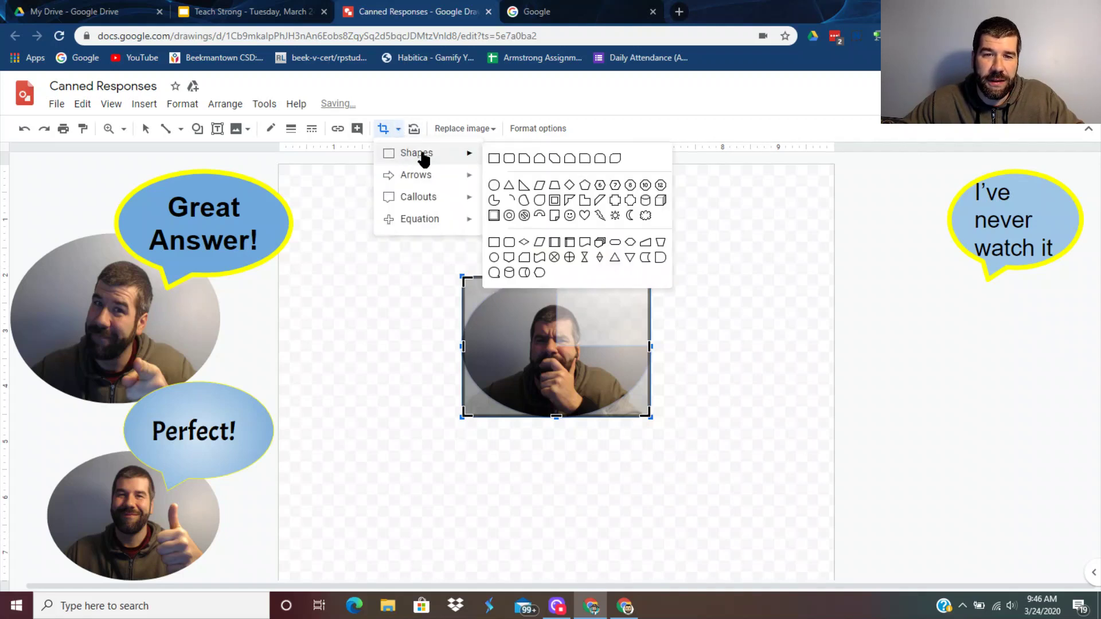
click(495, 186)
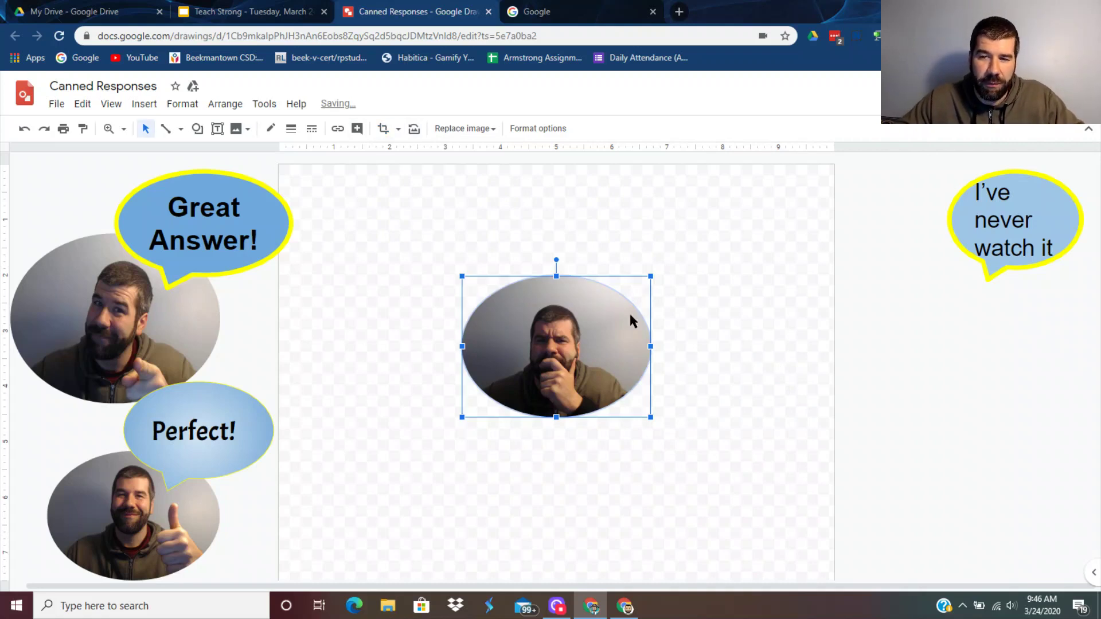
Draw a Rounded Rectangular Callout speech bubble and place it just above the photo.
click(197, 129)
mouse_move(212, 153)
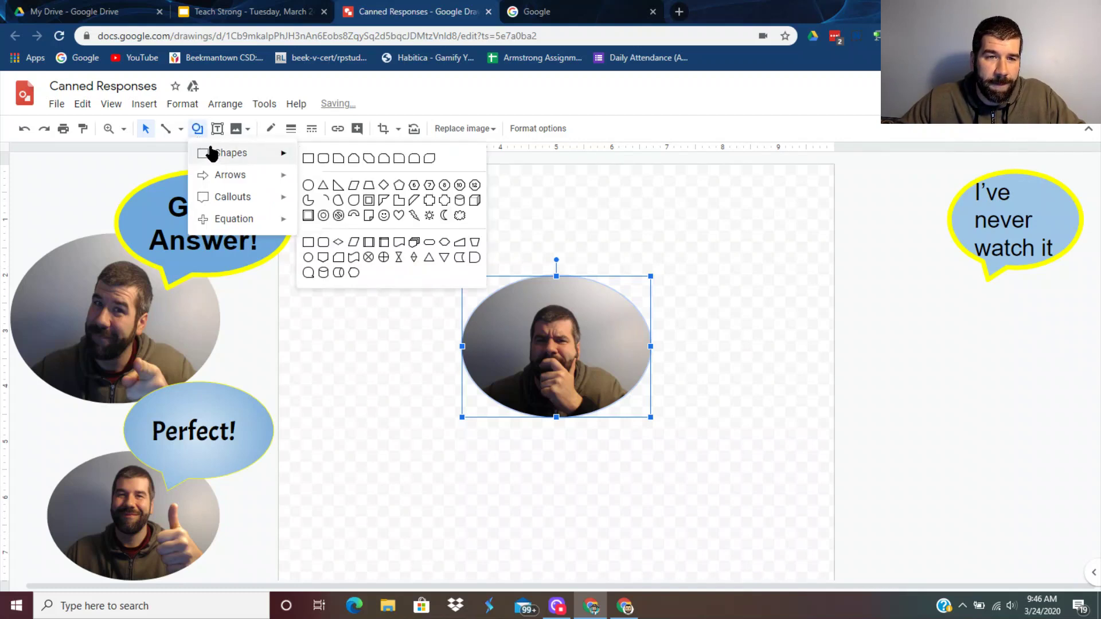
mouse_move(222, 201)
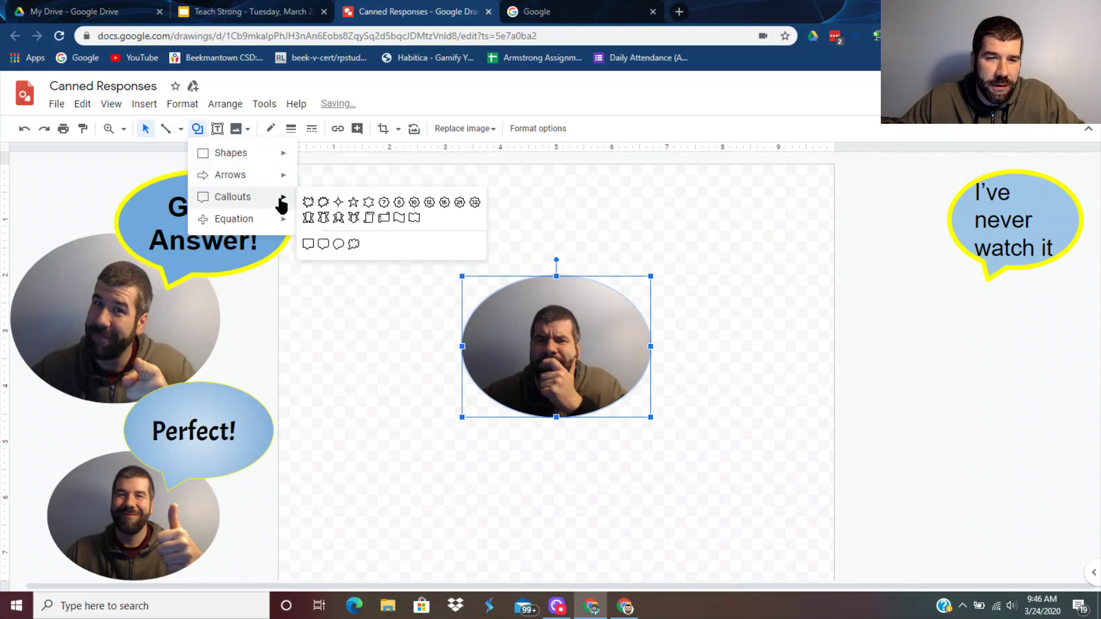
click(323, 245)
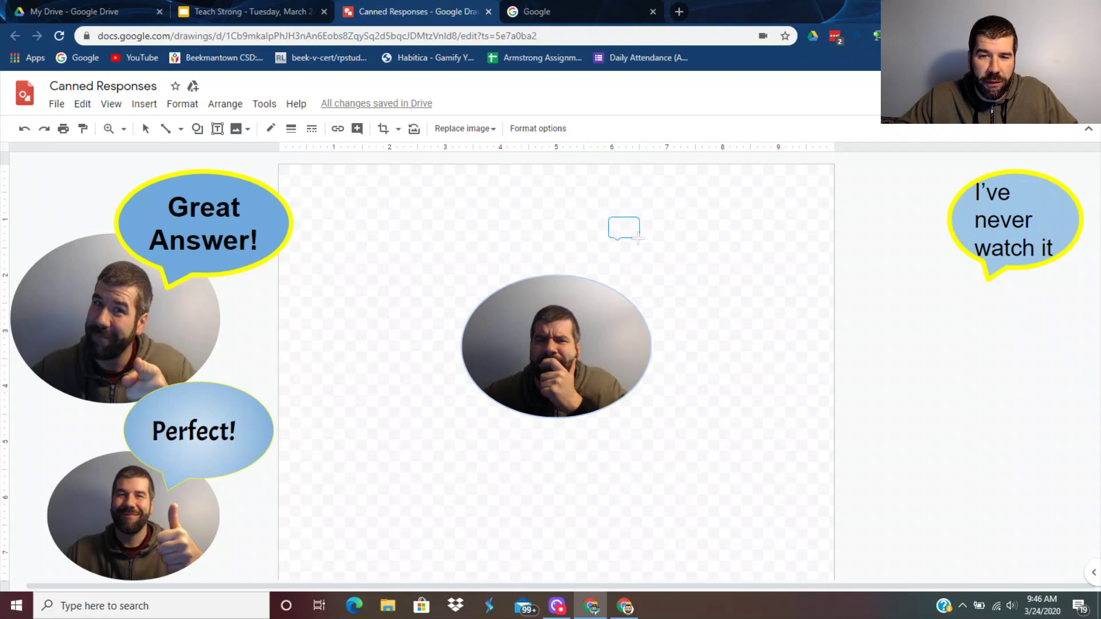
drag(638, 239, 747, 310)
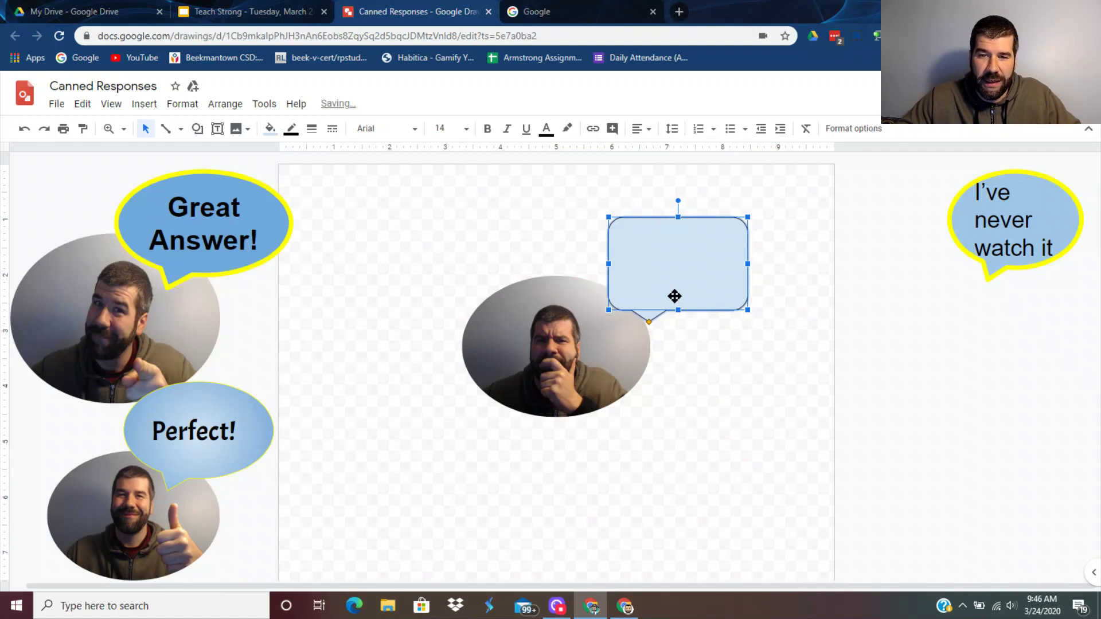
drag(642, 268, 590, 253)
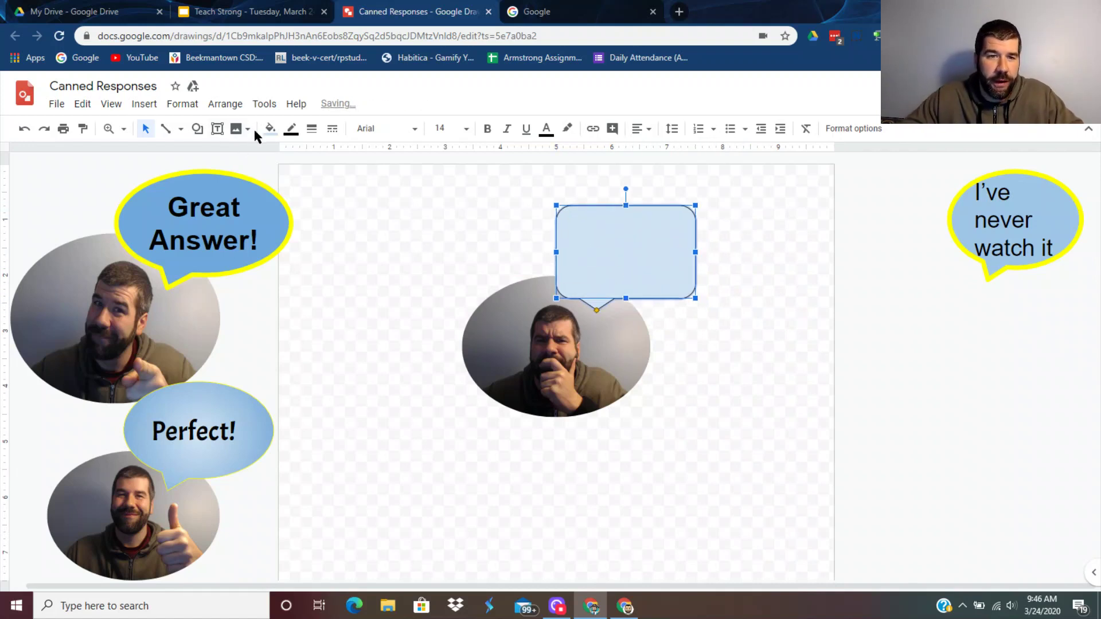
Give the bubble a pale yellow gradient fill and a green 4px border.
click(270, 128)
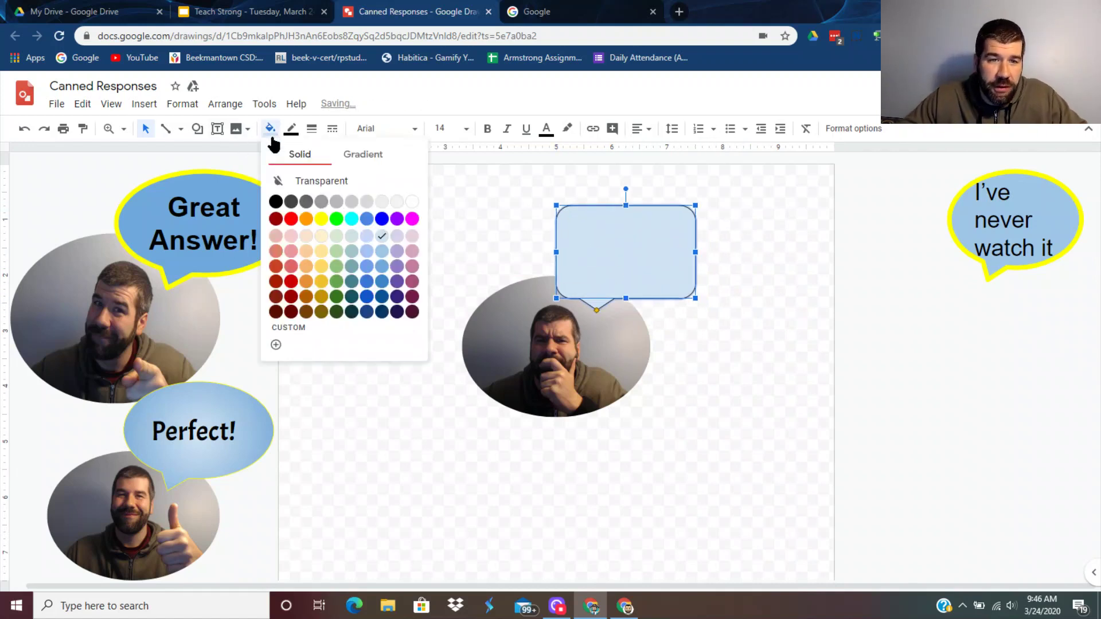
click(364, 156)
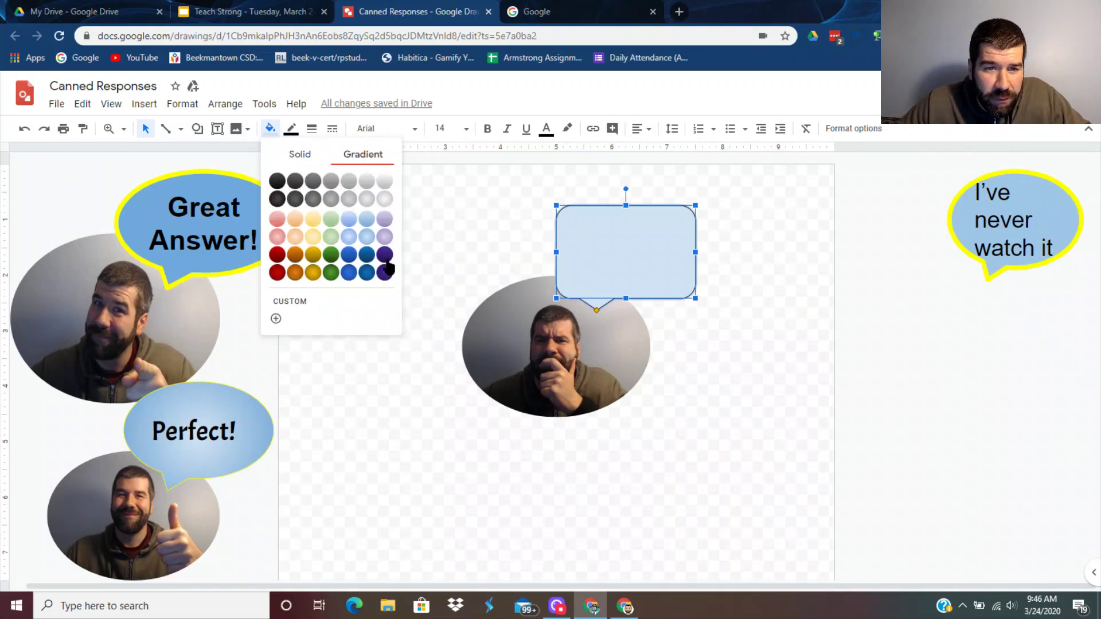
click(313, 273)
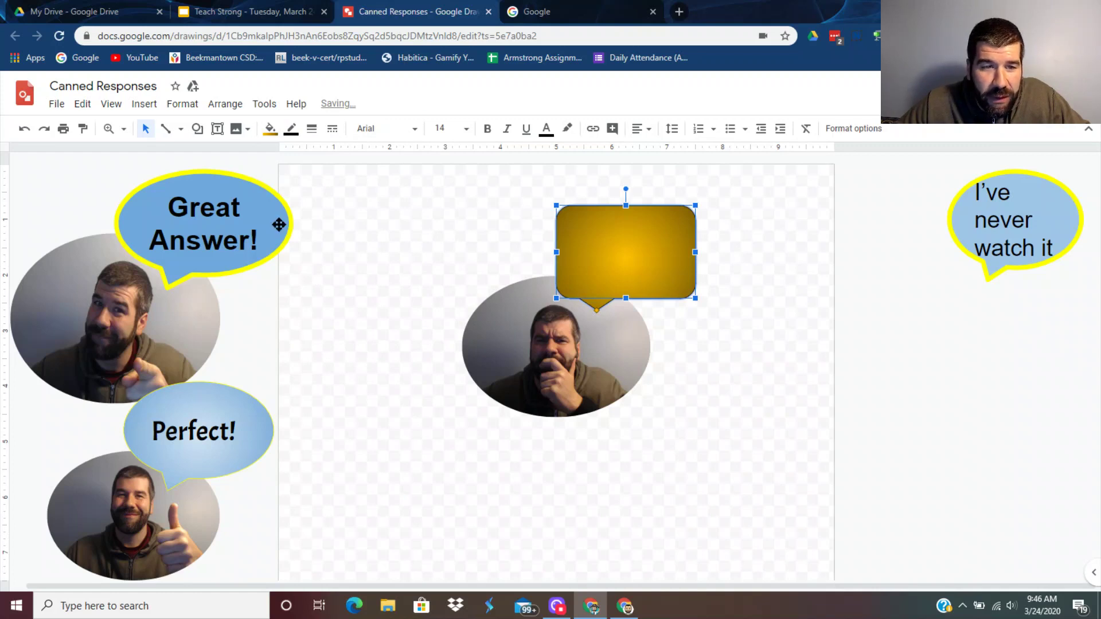
click(270, 129)
click(313, 243)
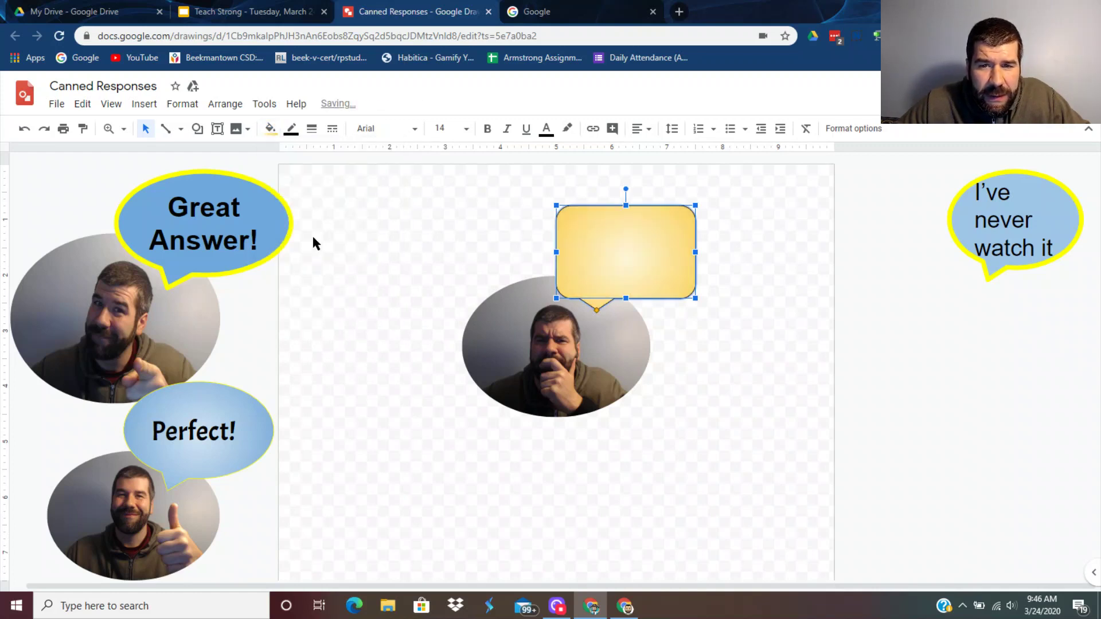
click(291, 128)
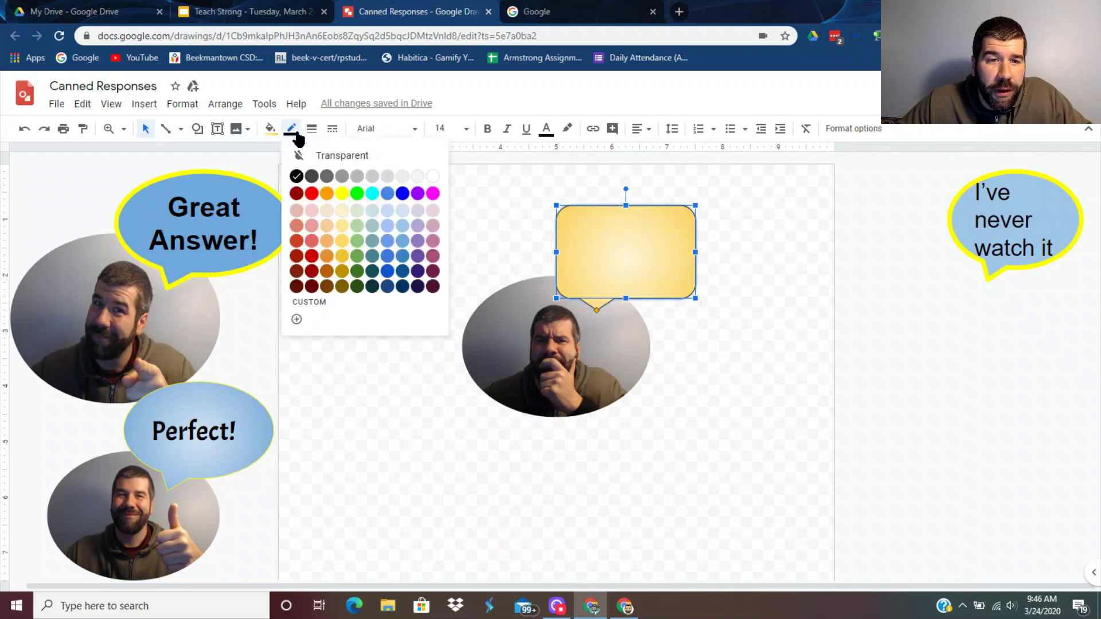
click(357, 194)
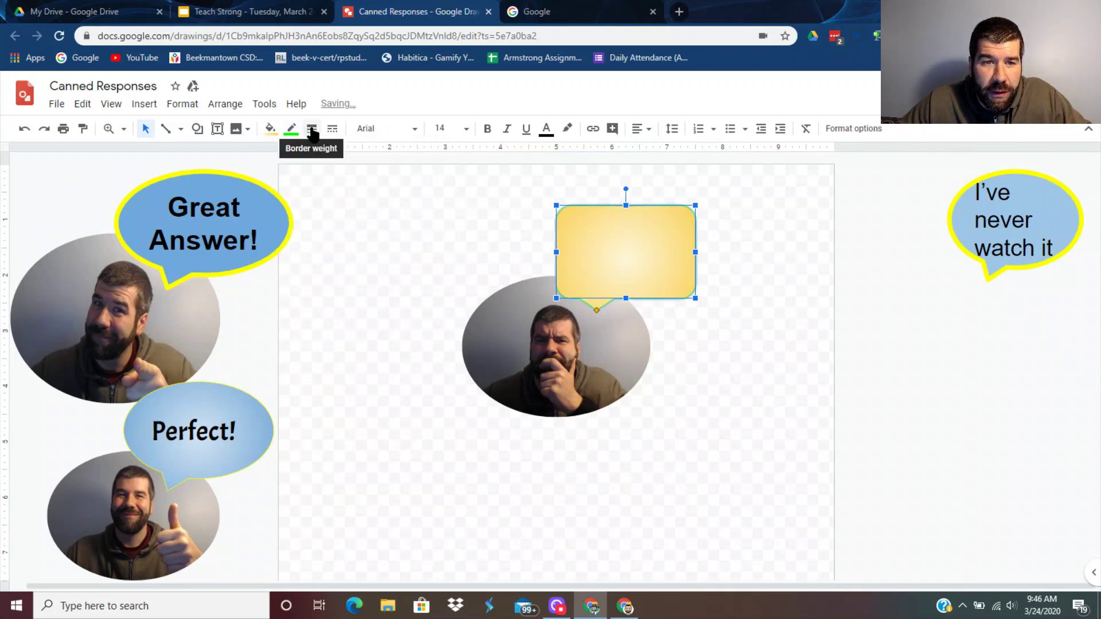
click(312, 130)
click(341, 223)
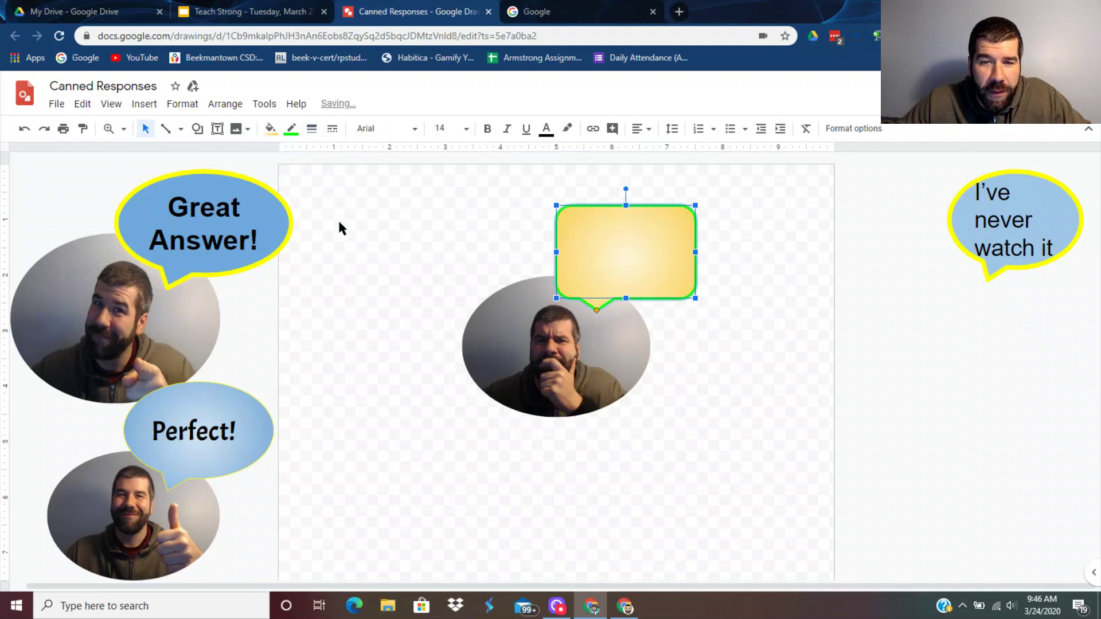
Type 'Let's take another look at that one.' in the bubble using 30-pt Acme font.
click(607, 254)
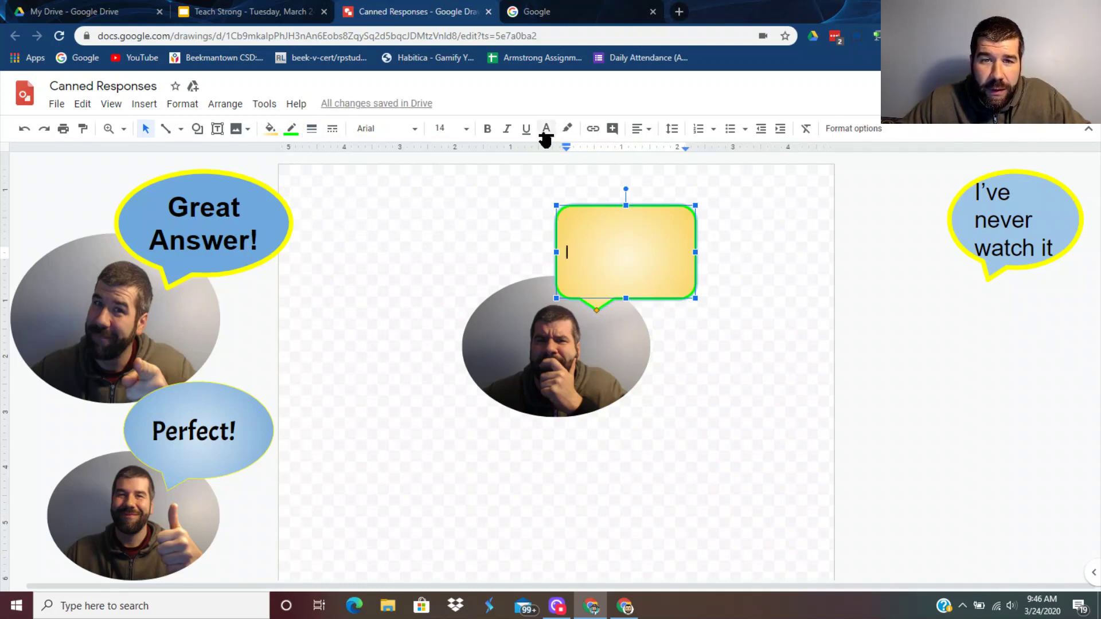
click(467, 129)
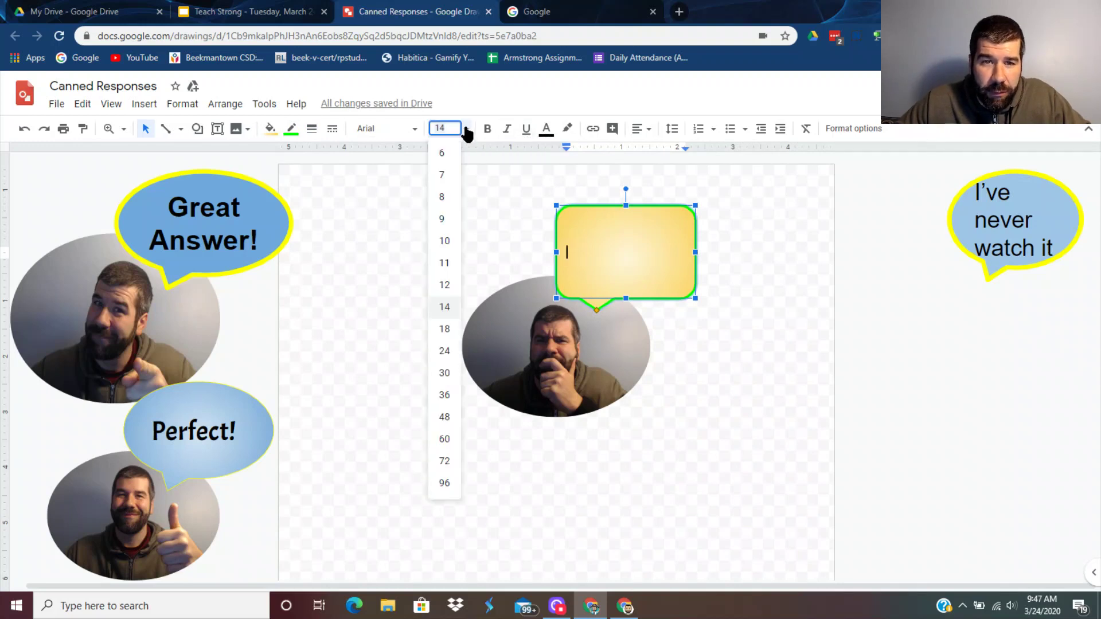
click(444, 371)
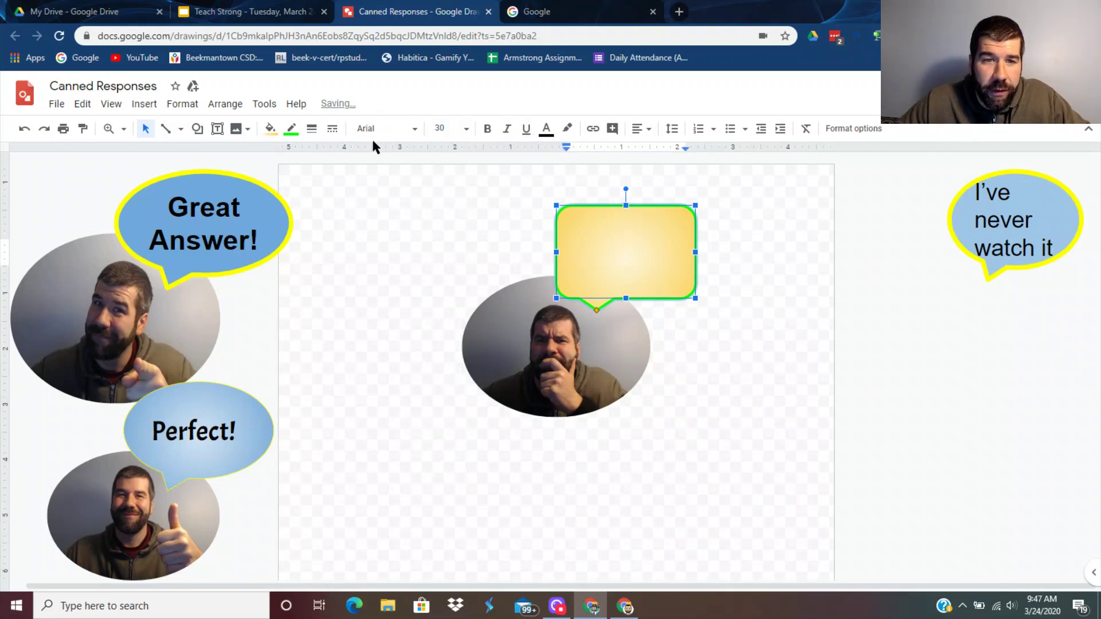
click(421, 128)
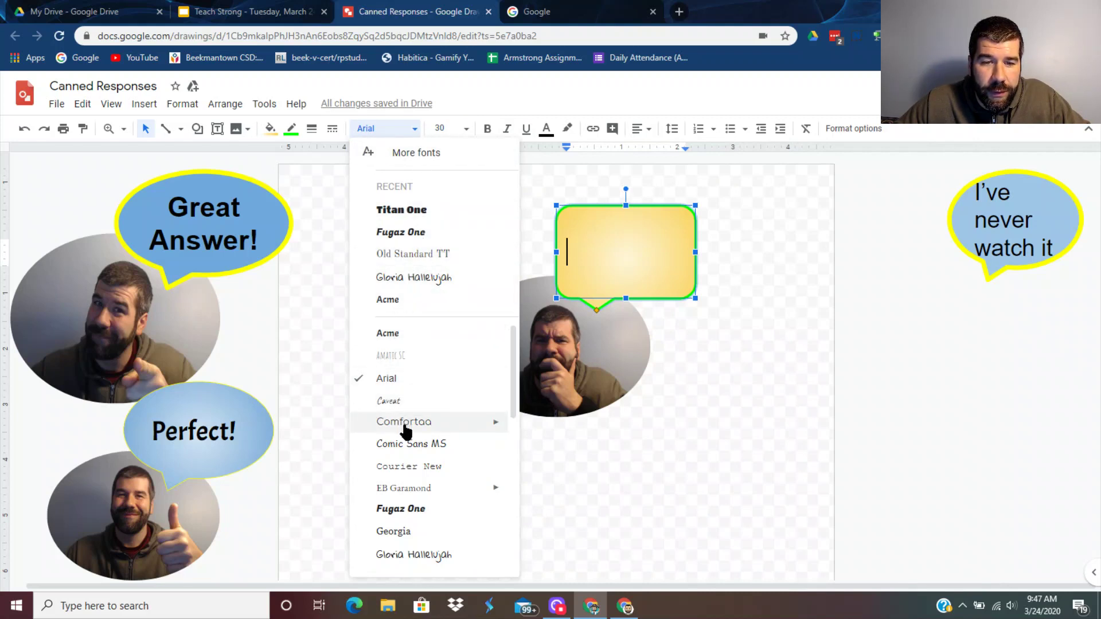
click(386, 334)
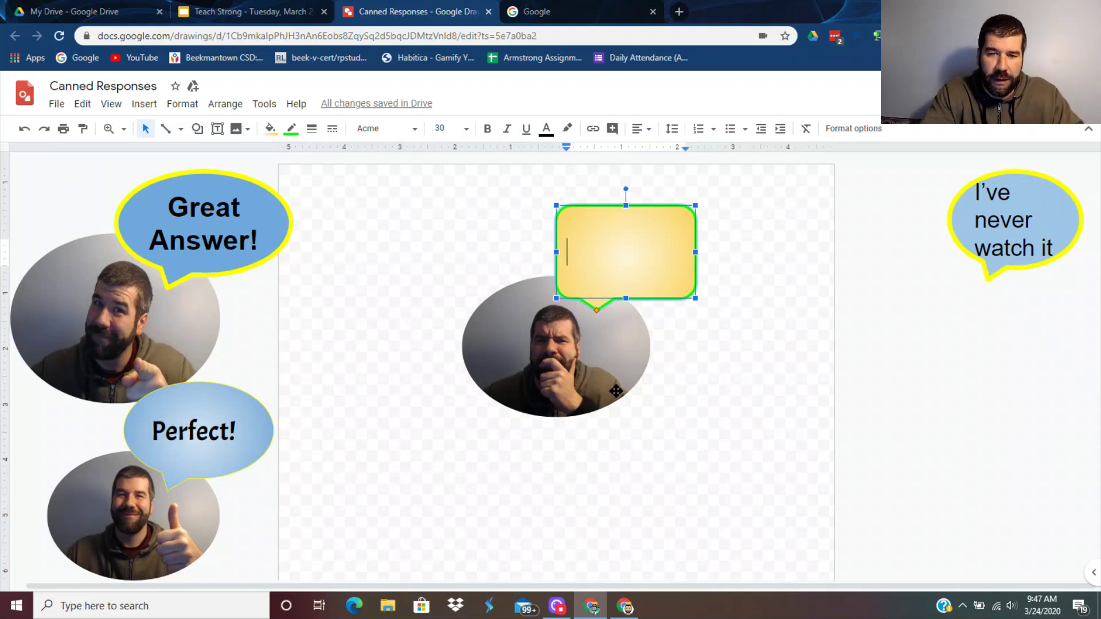
text(Let’s)
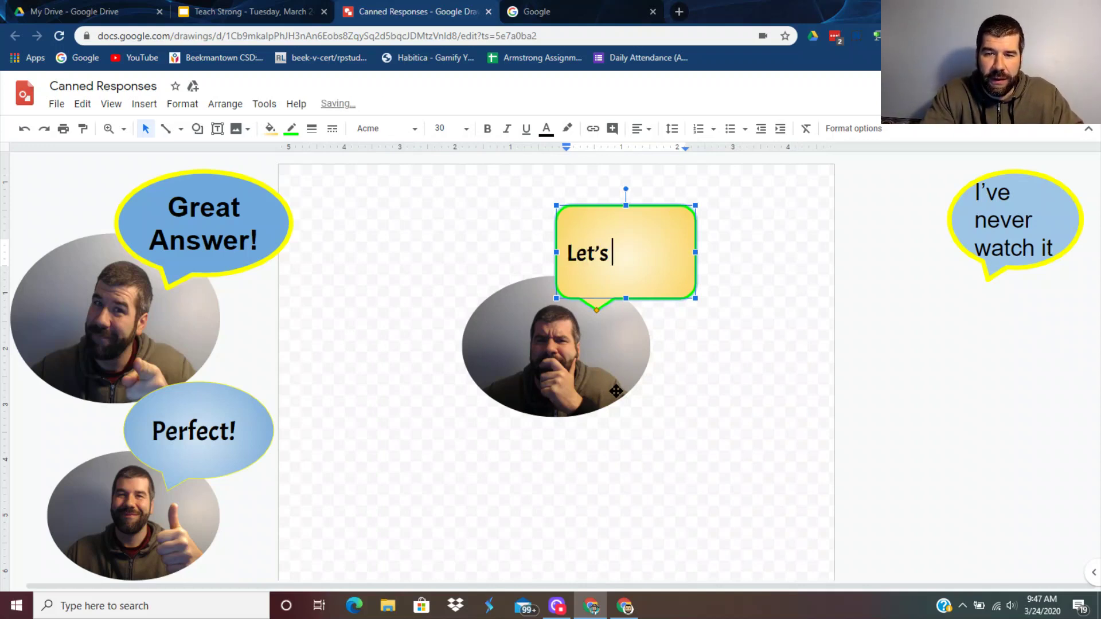
text(t's take another look)
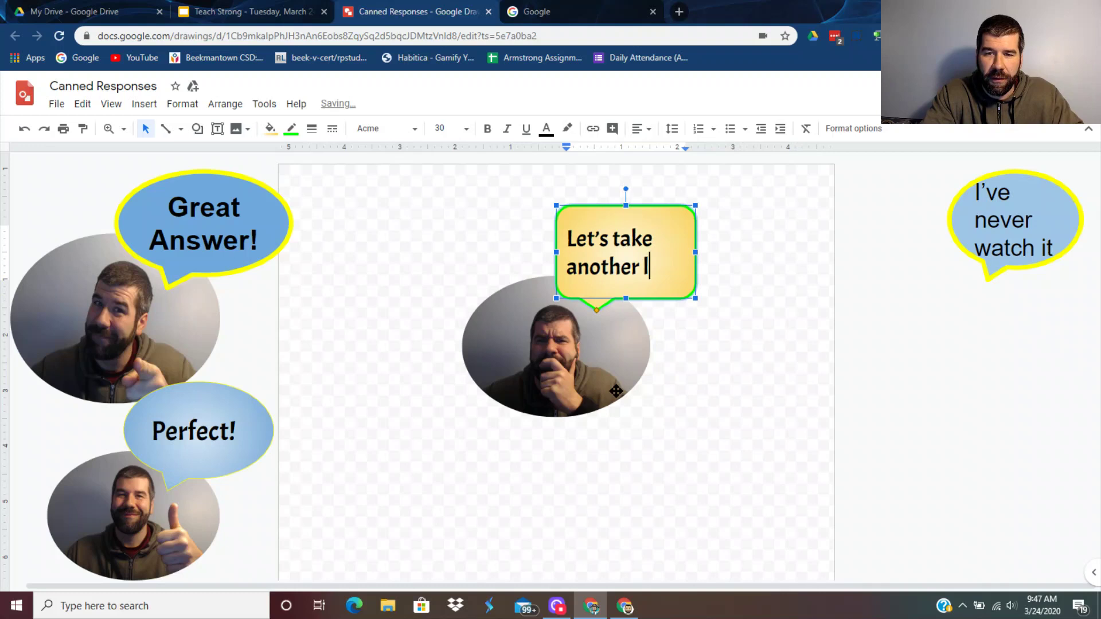
text( at that ho)
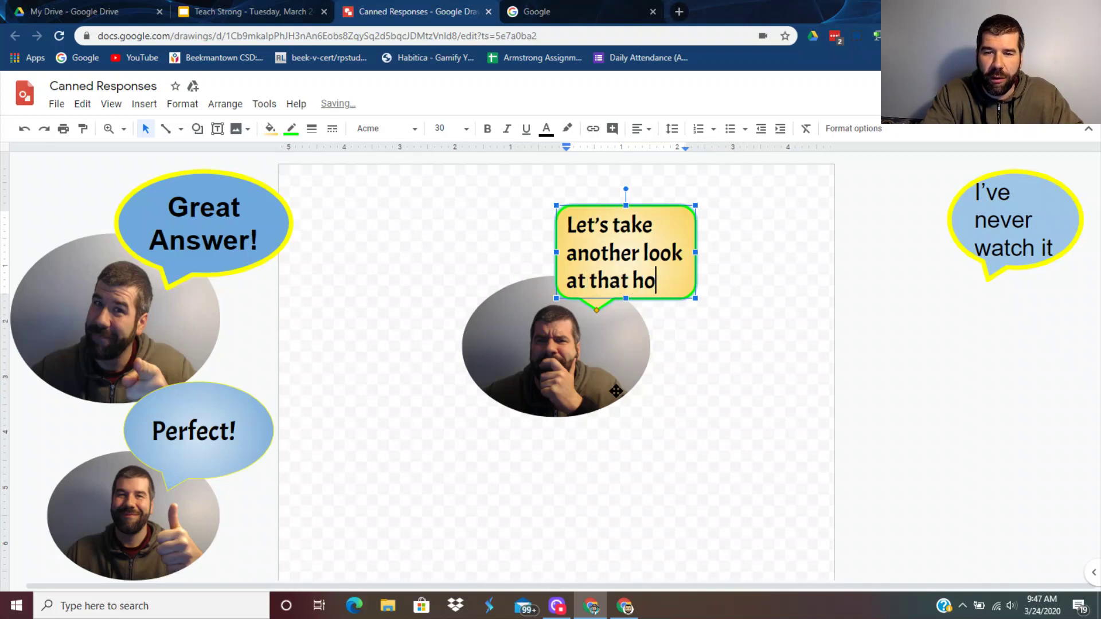
key(BackSpace)
key(BackSpace)
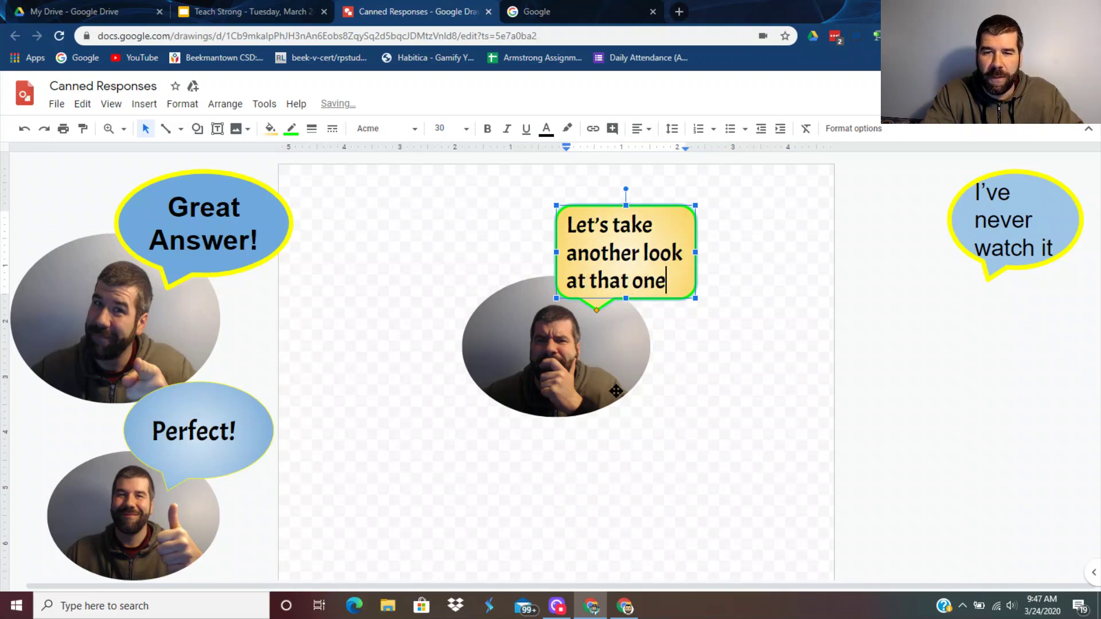
text(one)
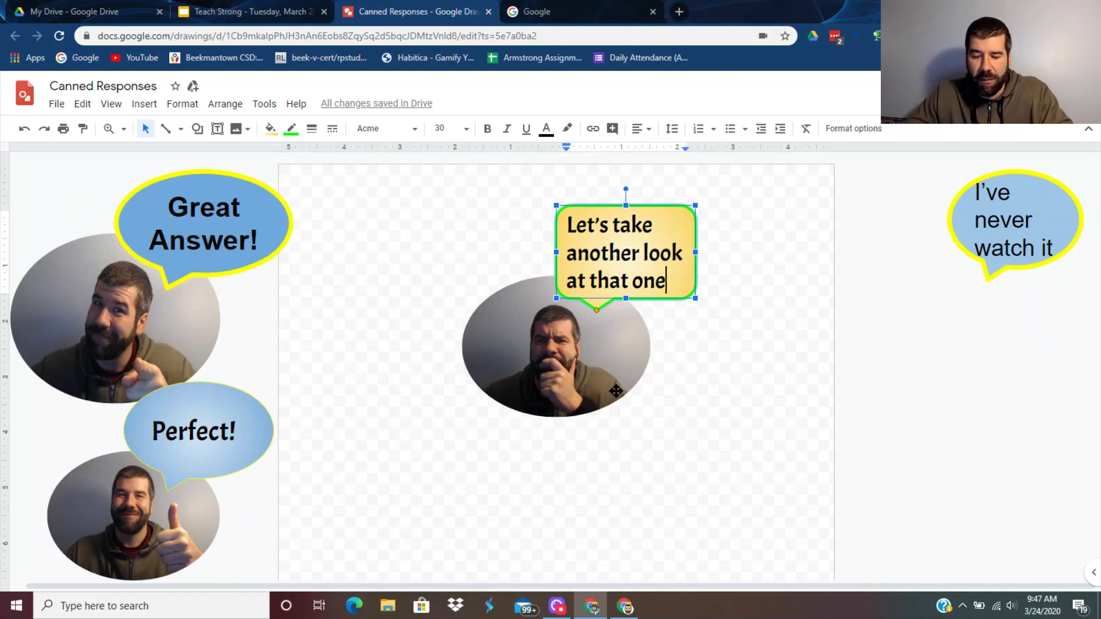
text(.)
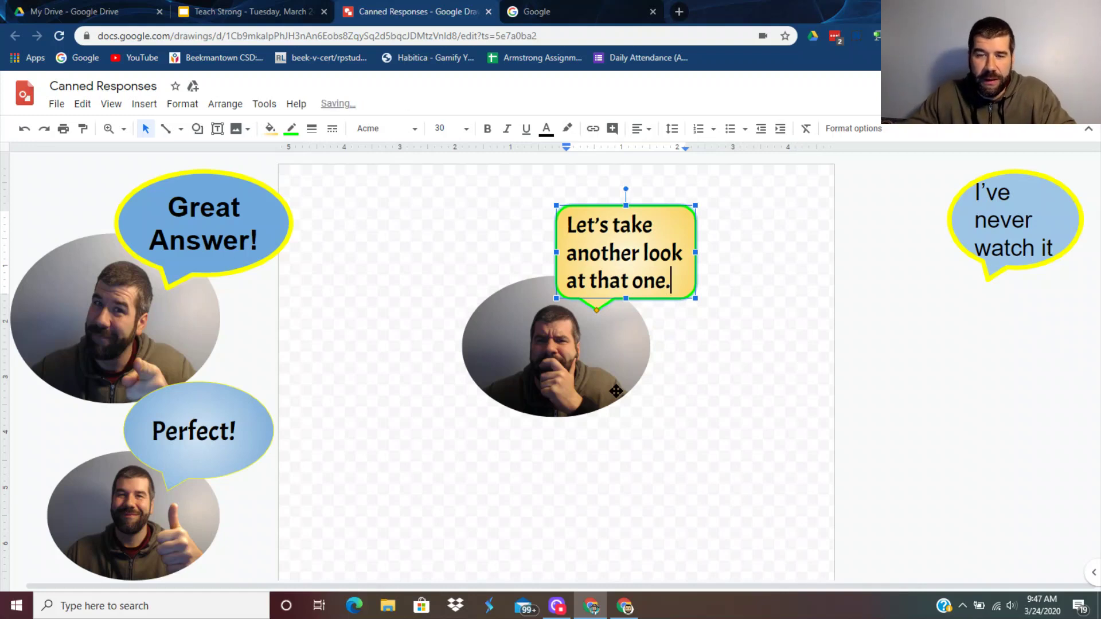
Group the thinking-face photo with its speech bubble.
click(686, 360)
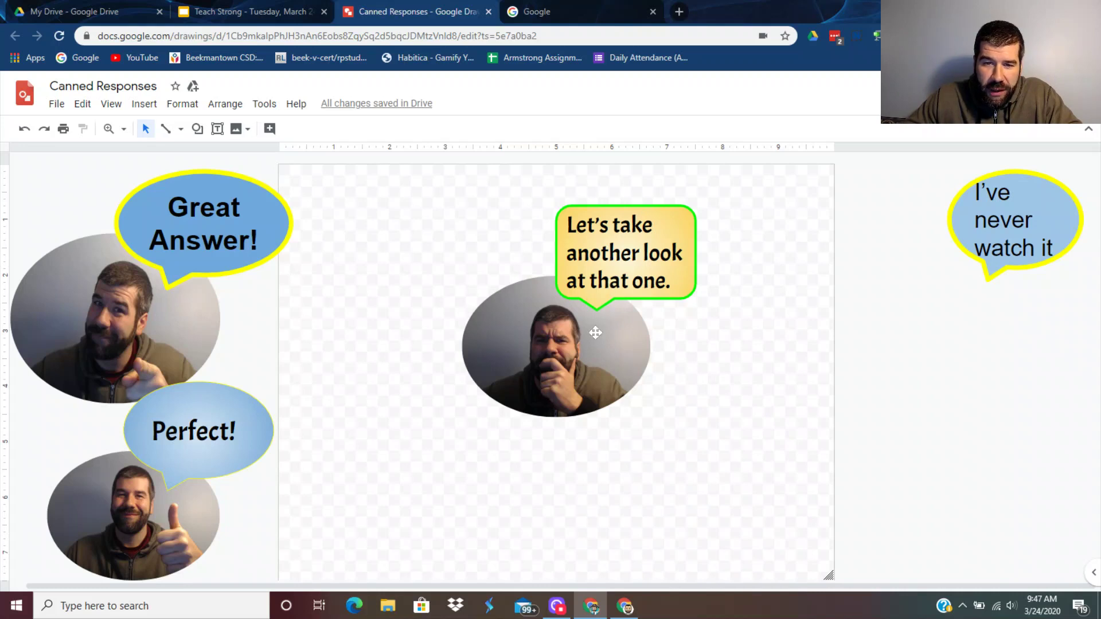
mouse_move(595, 333)
mouse_down()
mouse_move(563, 374)
mouse_move(577, 394)
mouse_move(605, 348)
mouse_up()
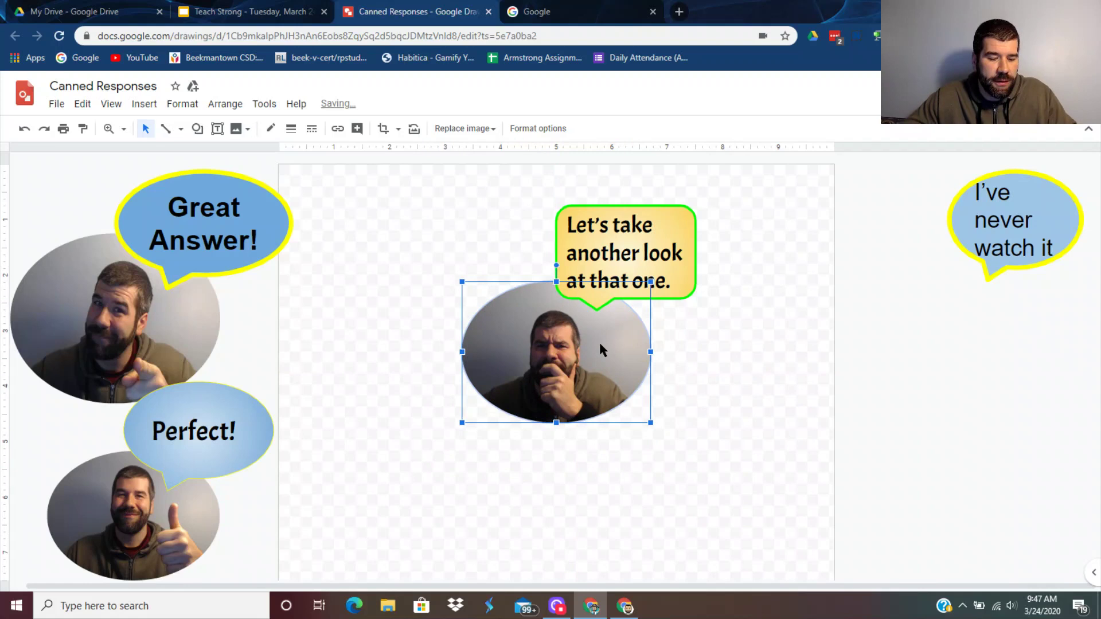
shift+click(661, 213)
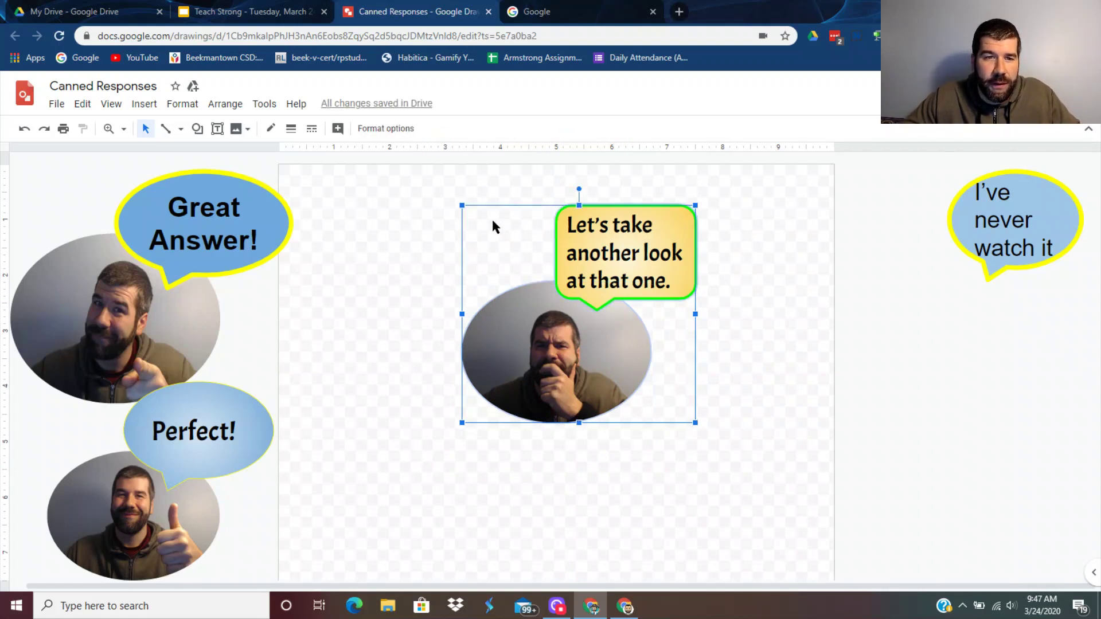
click(224, 105)
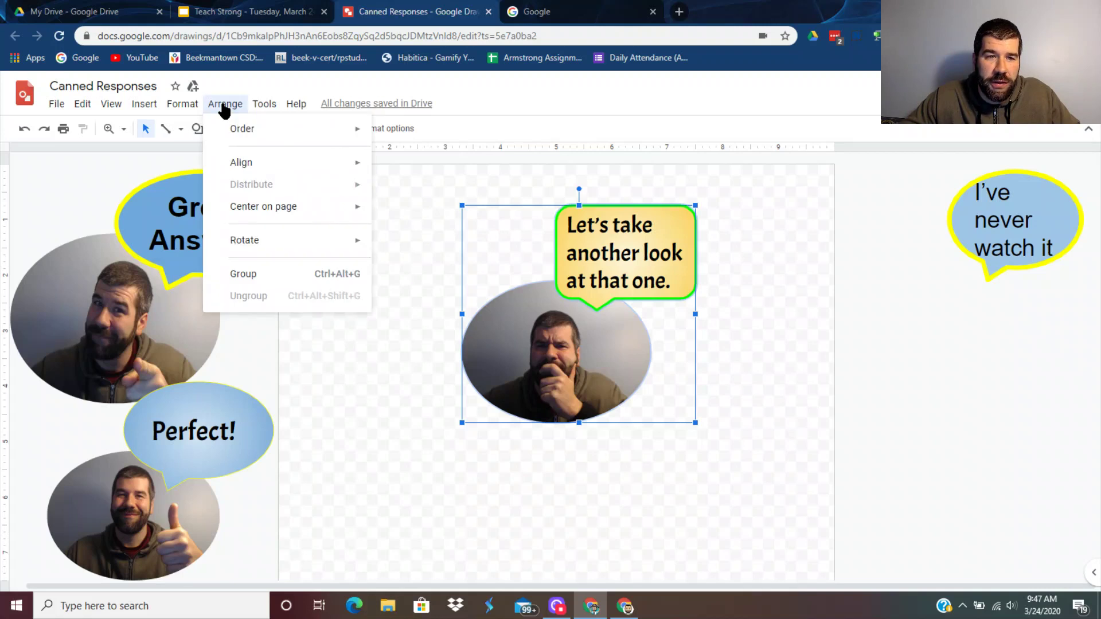
click(257, 275)
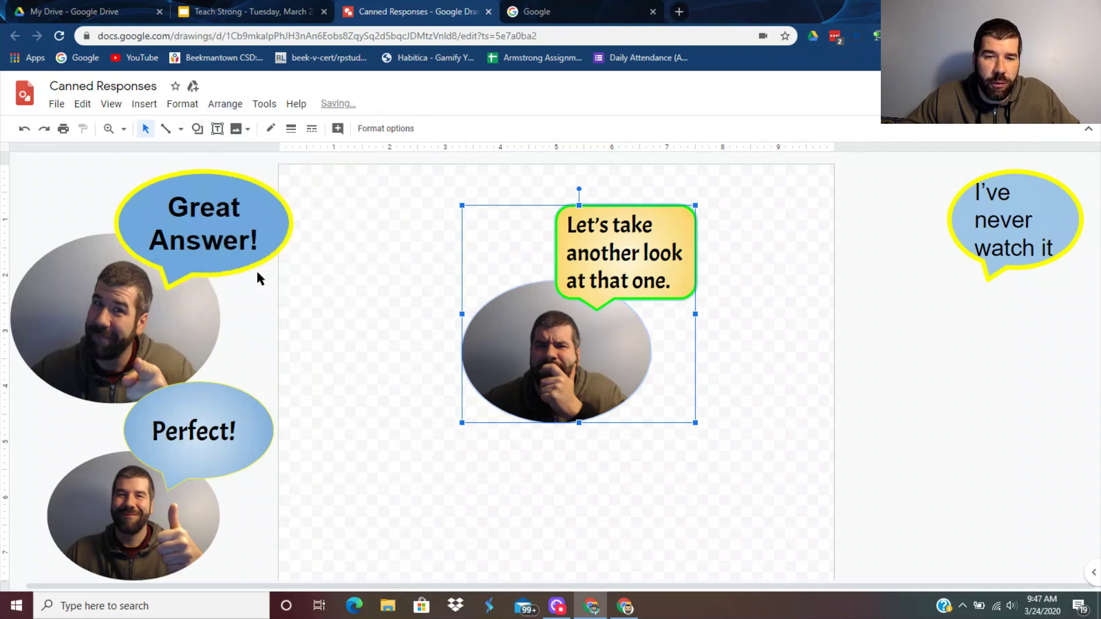
Nudge the photo-and-bubble group into place and shrink it slightly.
click(709, 430)
double_click(607, 287)
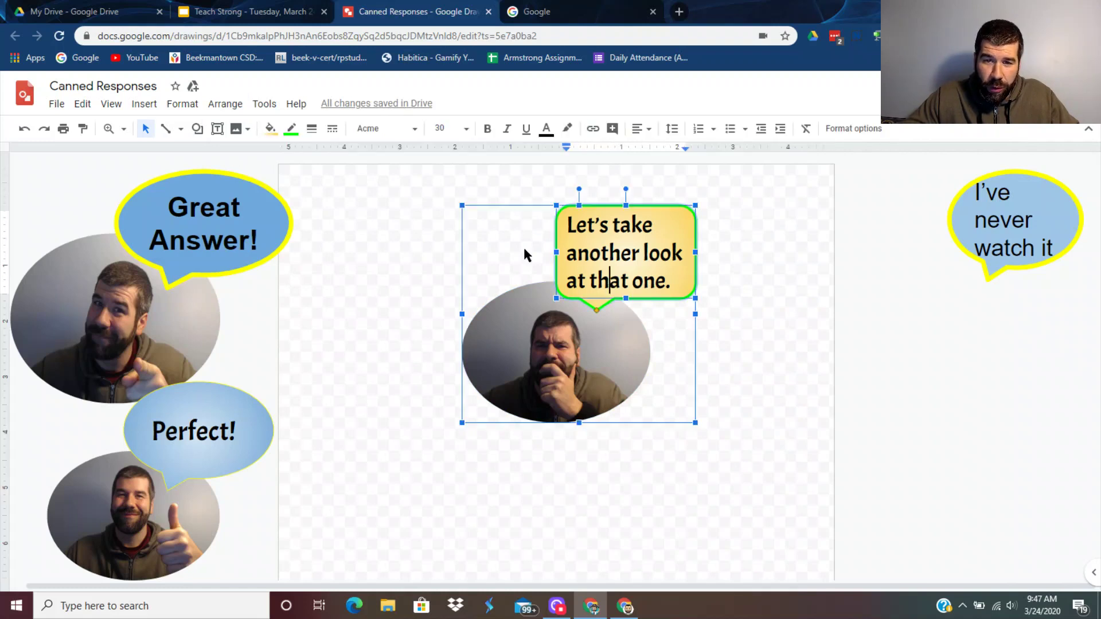
click(532, 274)
drag(538, 291, 571, 308)
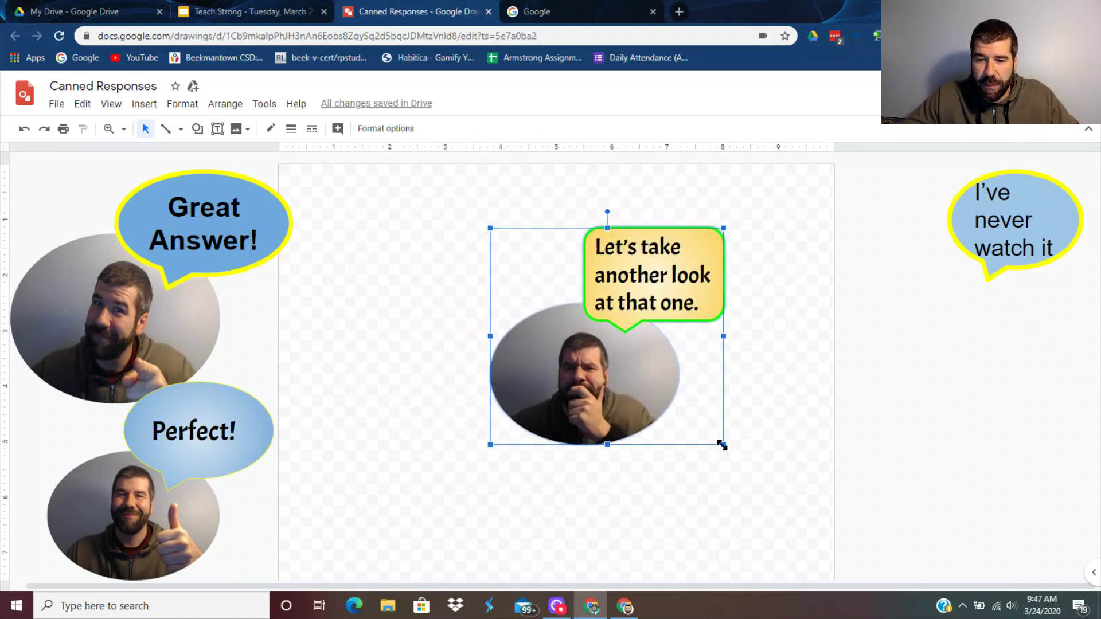
mouse_move(723, 444)
mouse_down()
mouse_move(649, 396)
mouse_move(718, 439)
mouse_up()
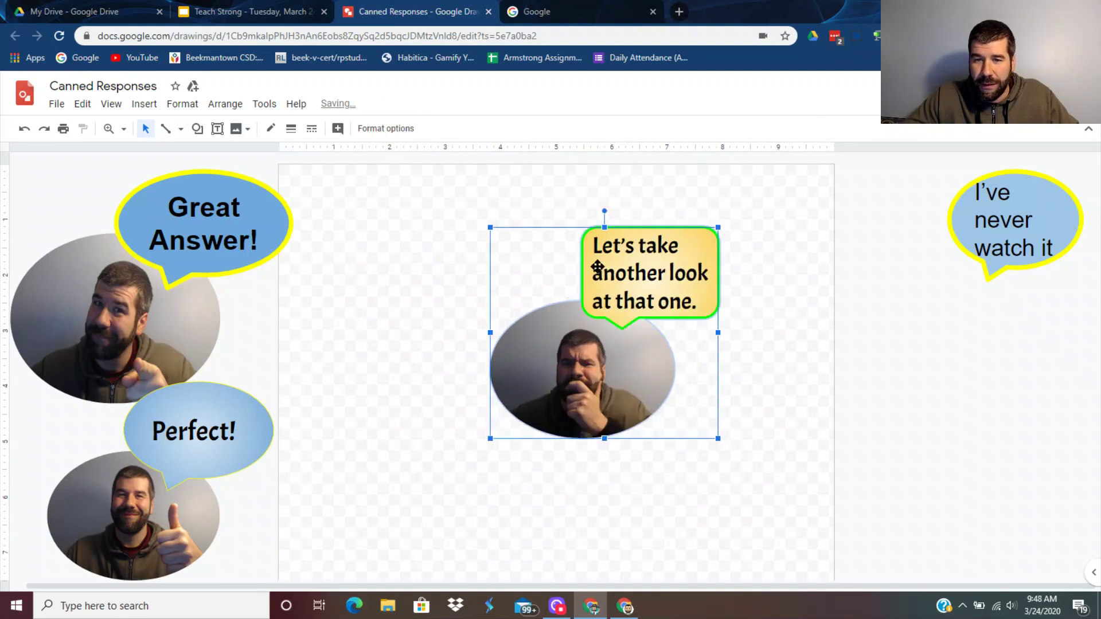
Move the whole group off the canvas to the right, beside the other responses.
click(572, 239)
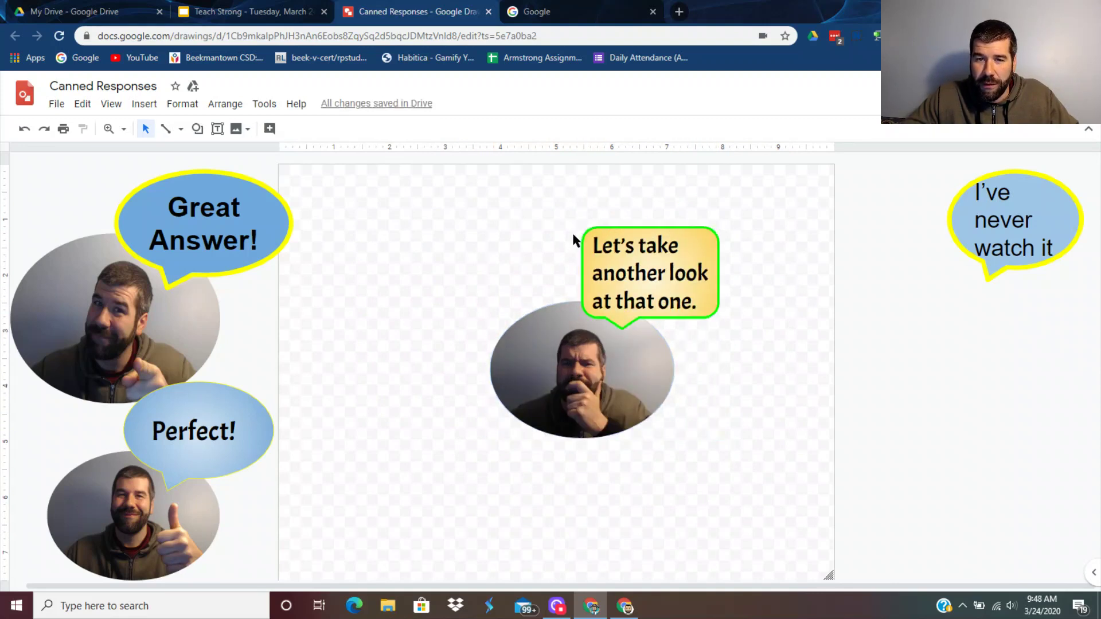
click(599, 323)
drag(572, 267, 858, 349)
click(681, 376)
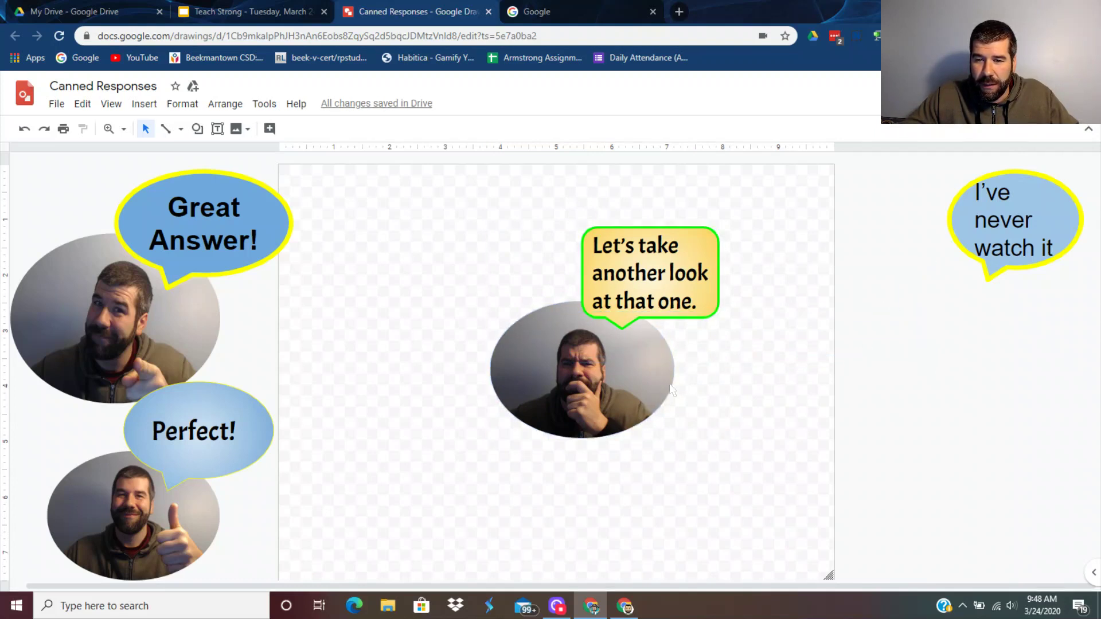
drag(668, 381, 1016, 448)
click(695, 391)
key(Escape)
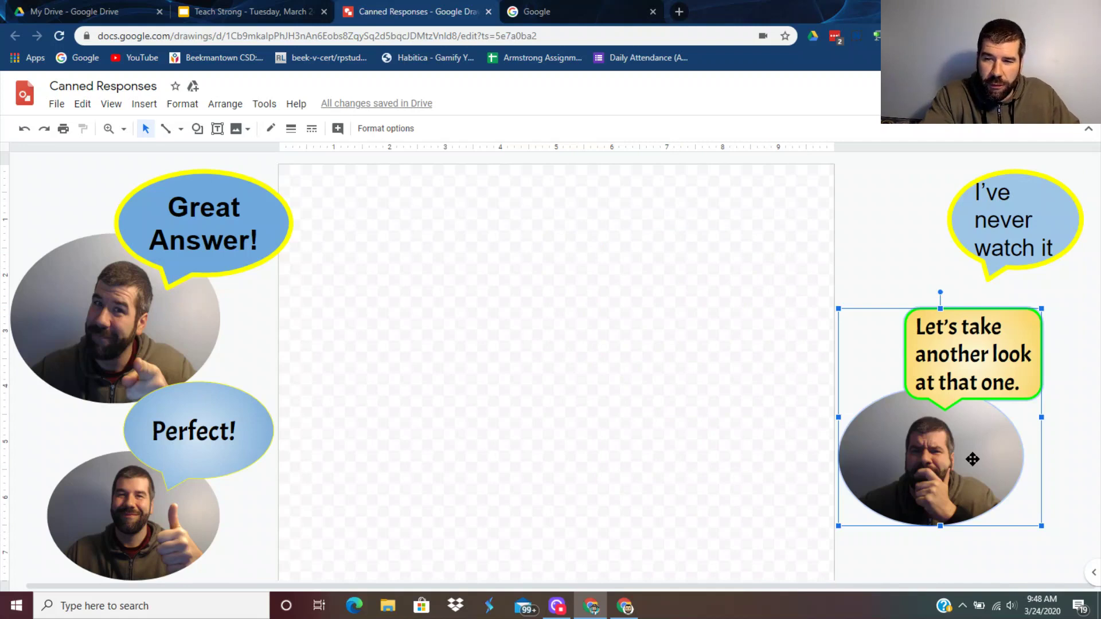
Paste the thinking photo-and-bubble group onto slide 4 beside the odd answers.
click(259, 12)
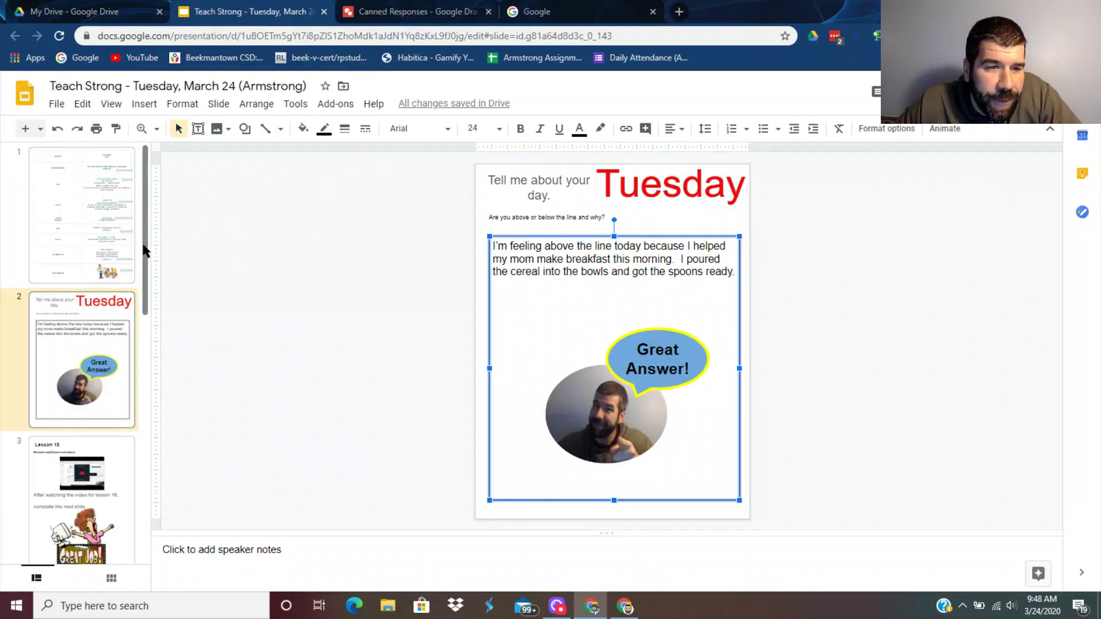
scroll(143, 250, down, 3)
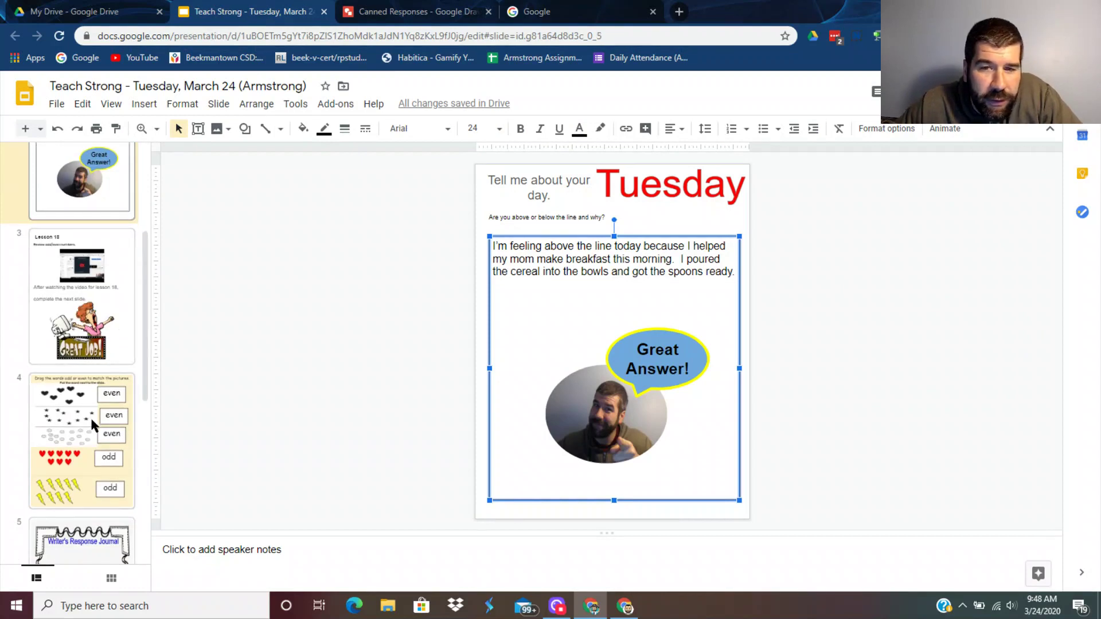
click(90, 416)
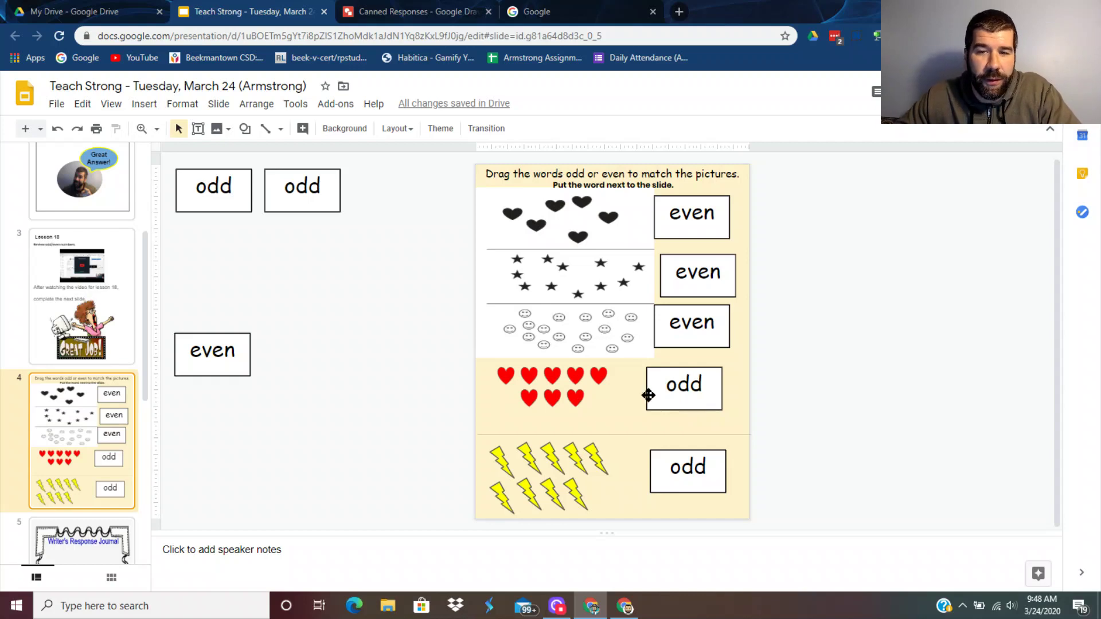
click(395, 21)
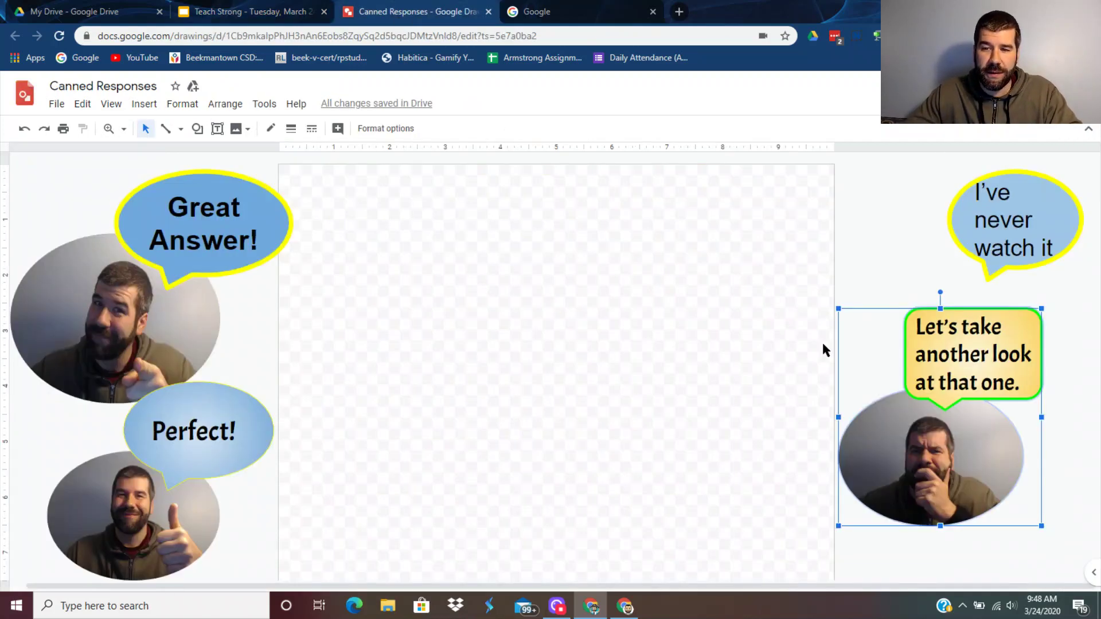
click(253, 12)
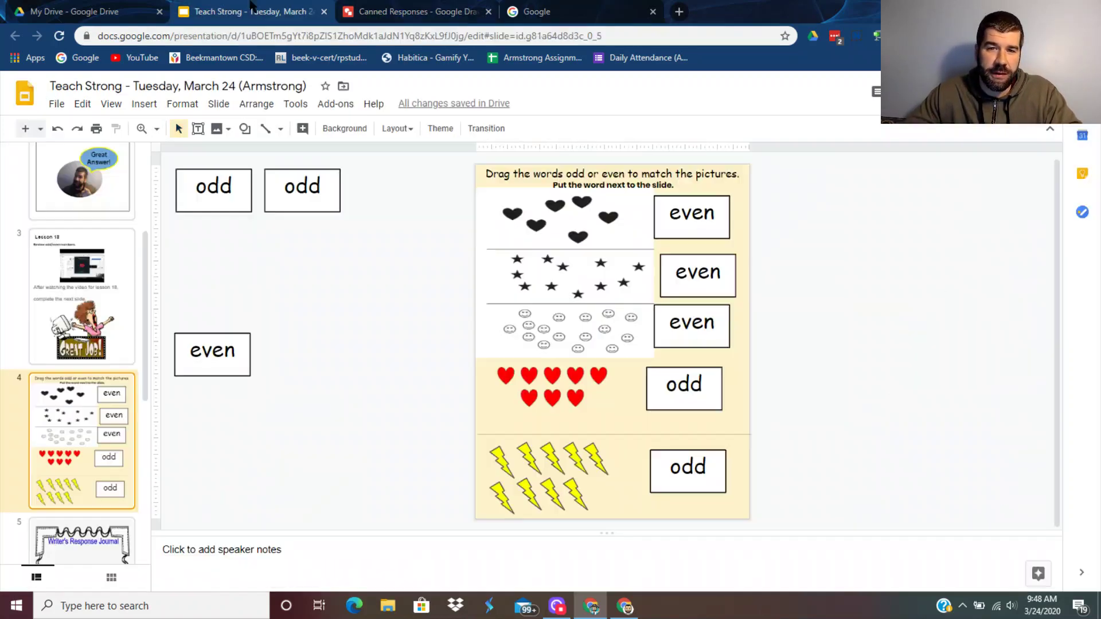
key(ctrl+v)
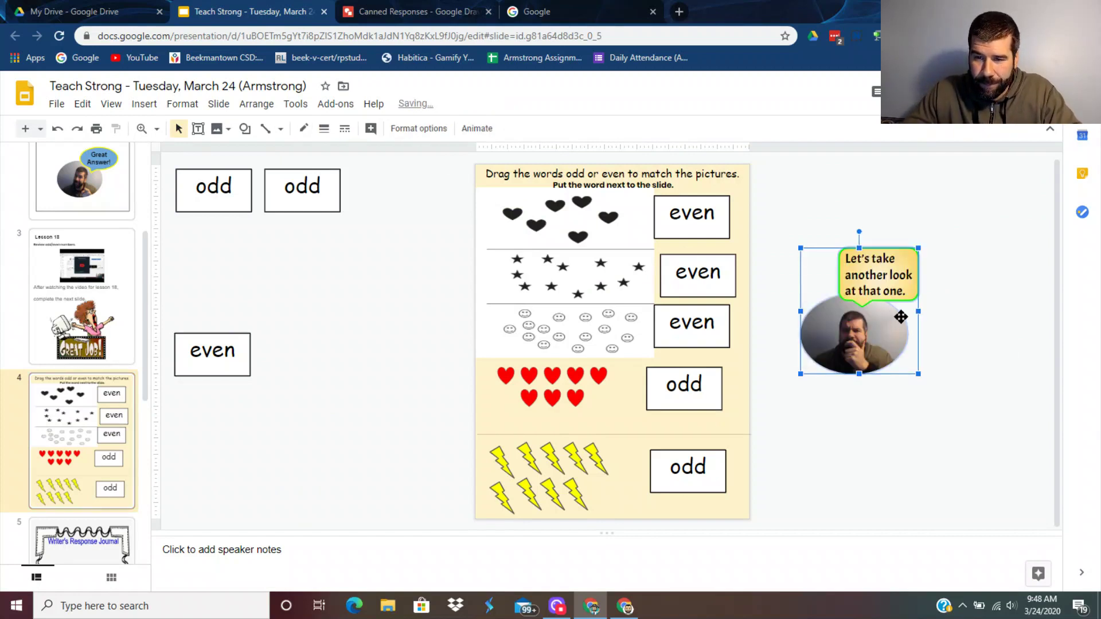
drag(900, 317, 880, 397)
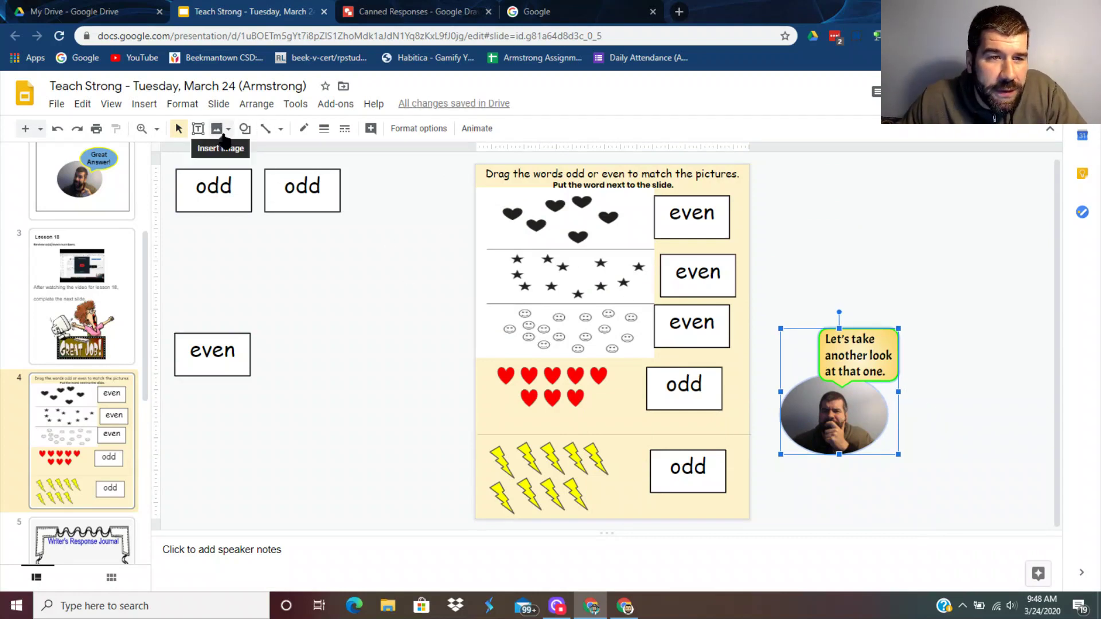
Draw a left arrow beside the hearts' odd box, tilt it toward that box, and fill it yellow.
click(245, 129)
mouse_move(262, 181)
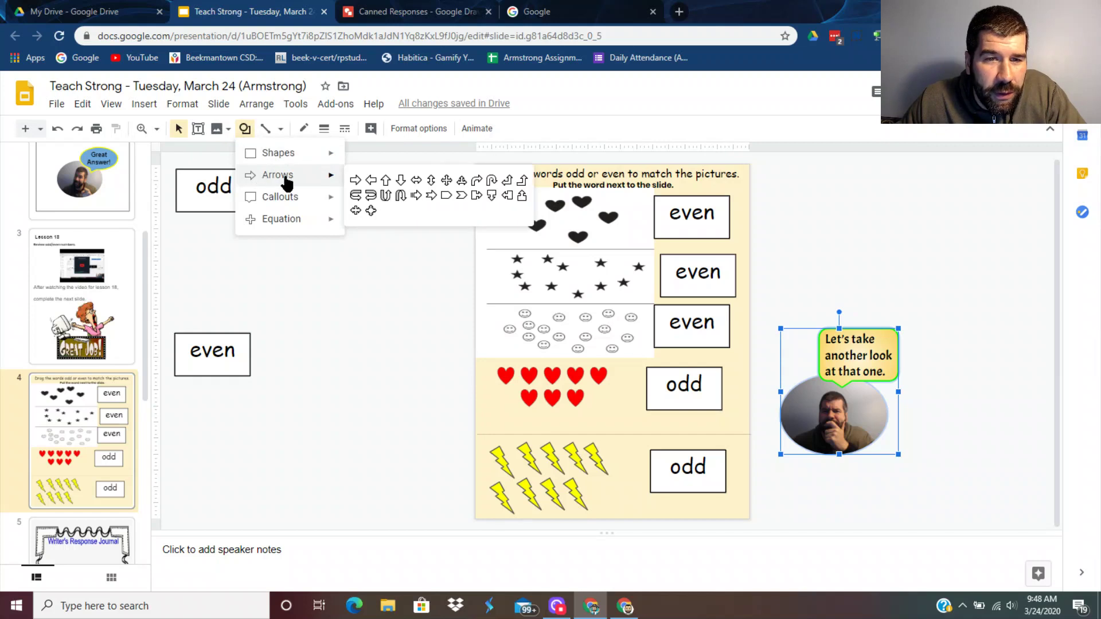
click(371, 180)
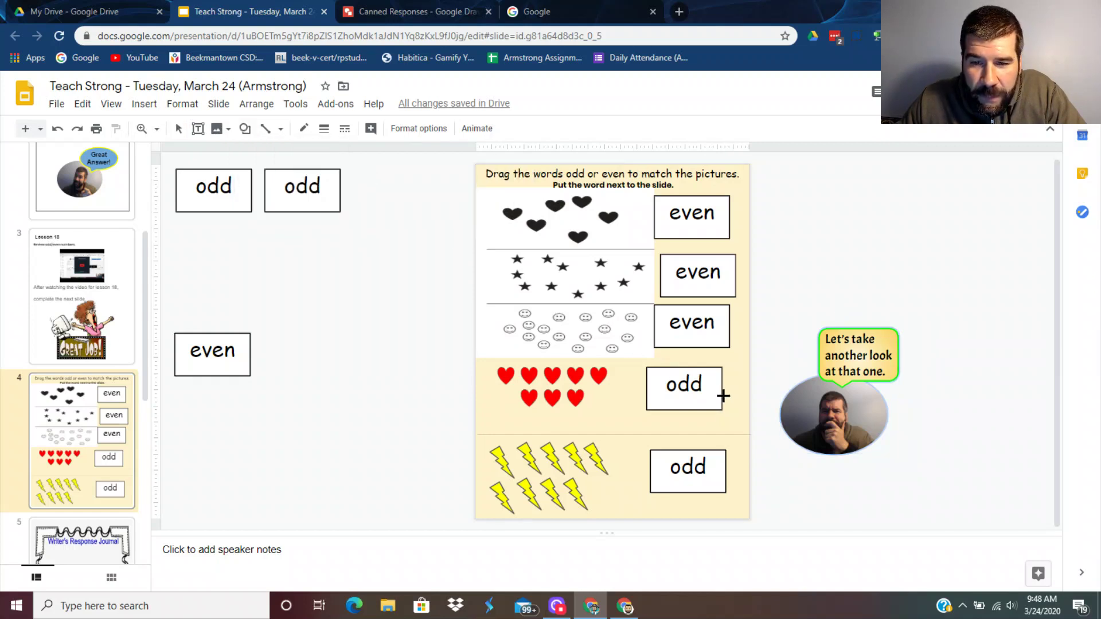
drag(728, 377, 789, 416)
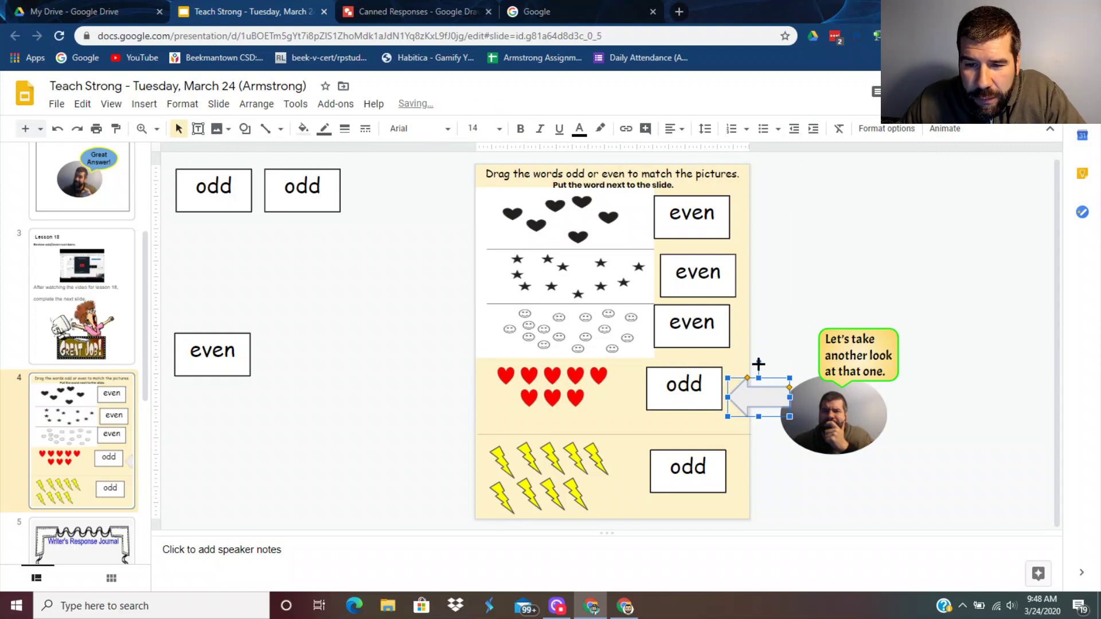
drag(762, 364, 767, 362)
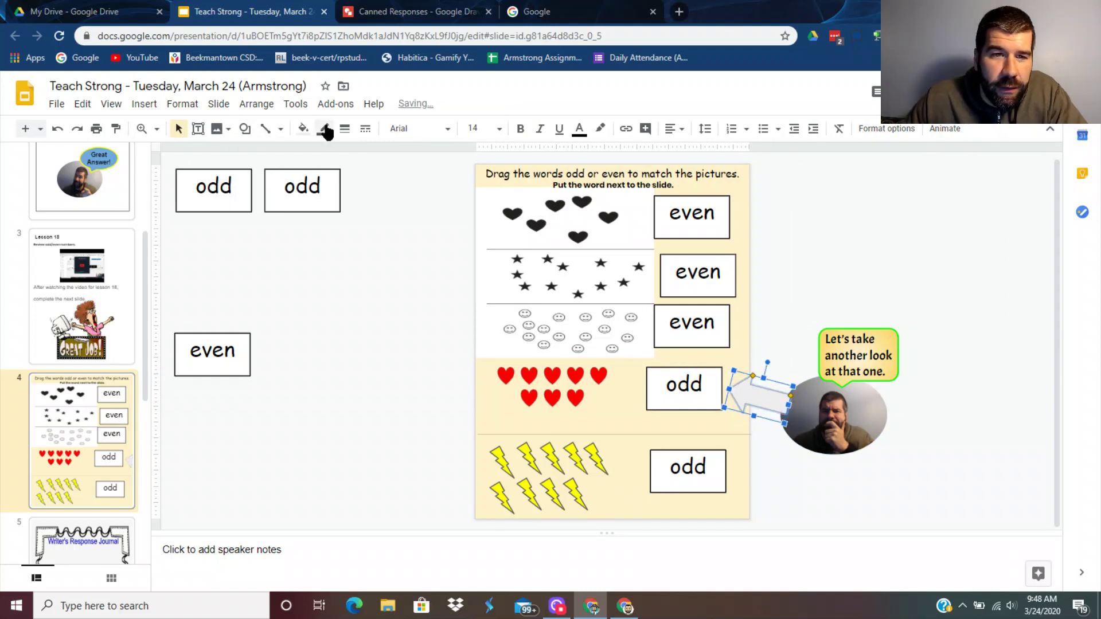
click(302, 129)
click(352, 221)
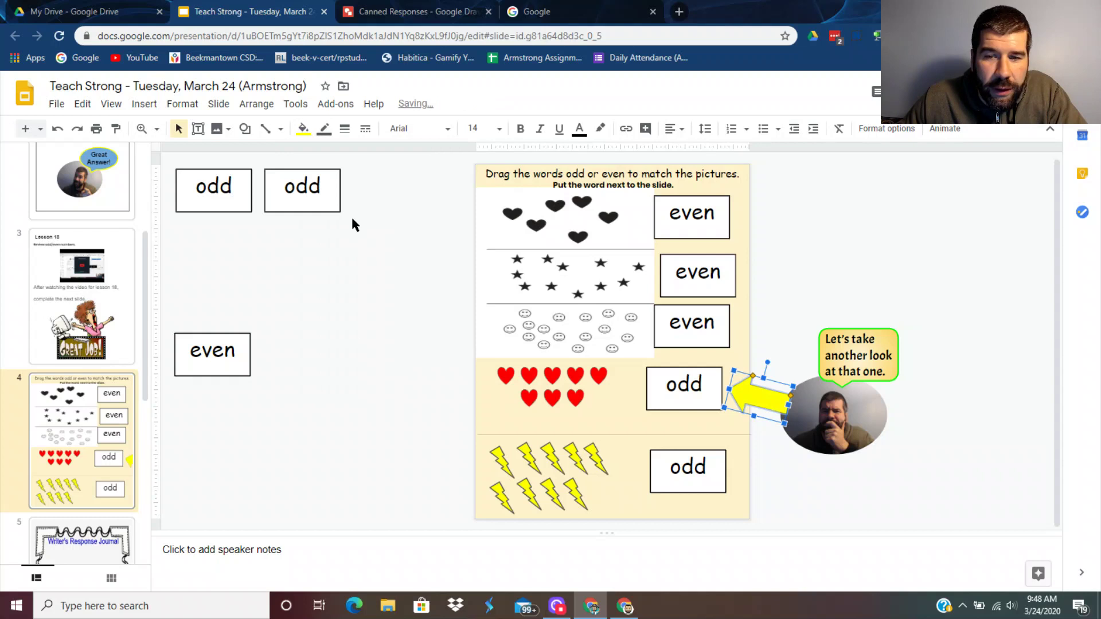
click(946, 390)
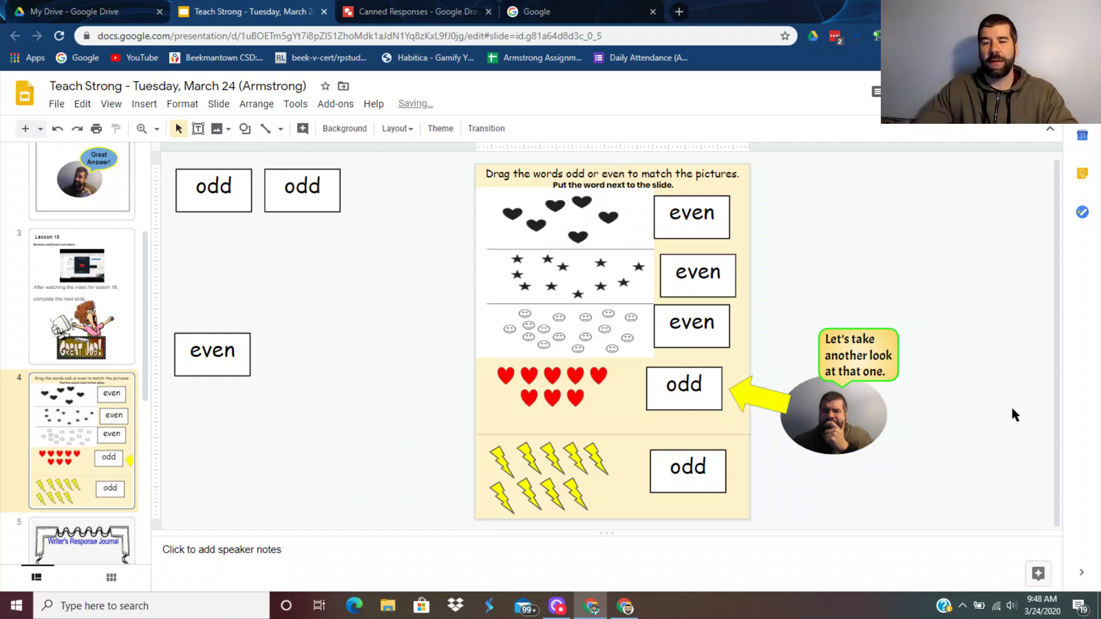